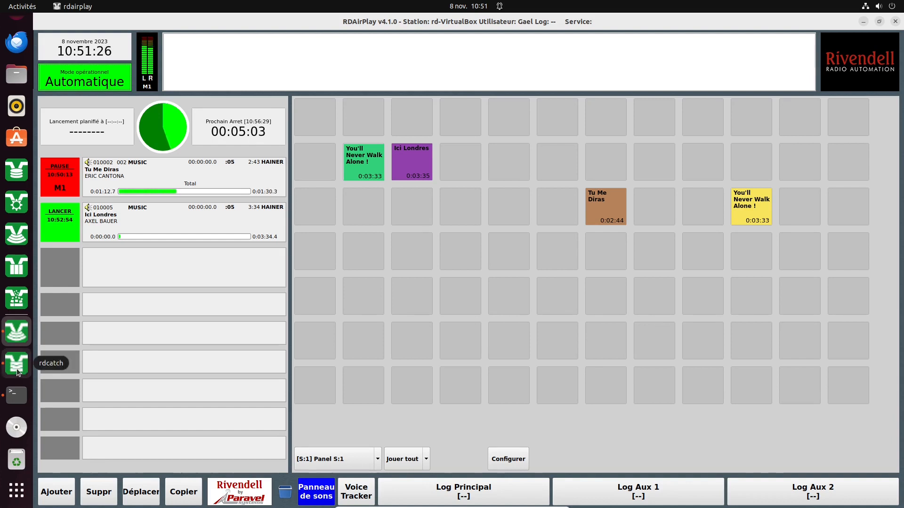
Switch to RDCatch and open the existing Download event for editing.
click(18, 371)
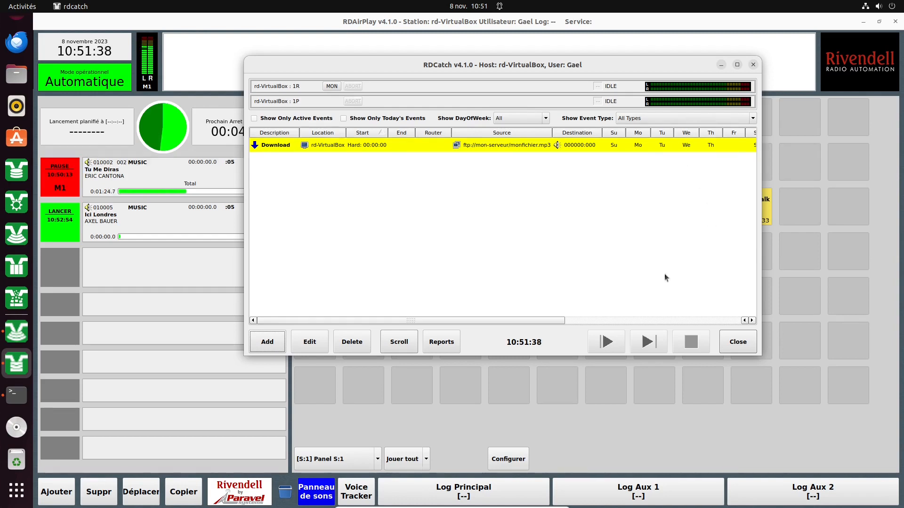
drag(532, 322, 487, 326)
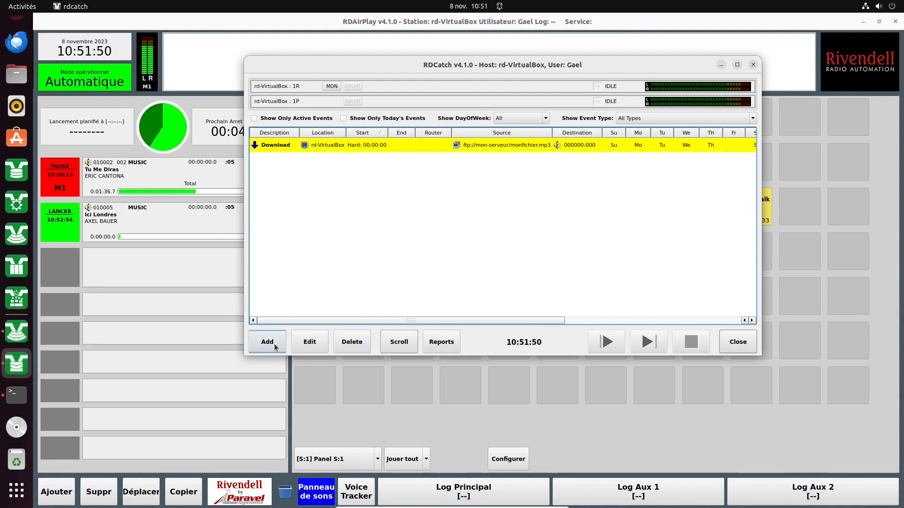
click(343, 146)
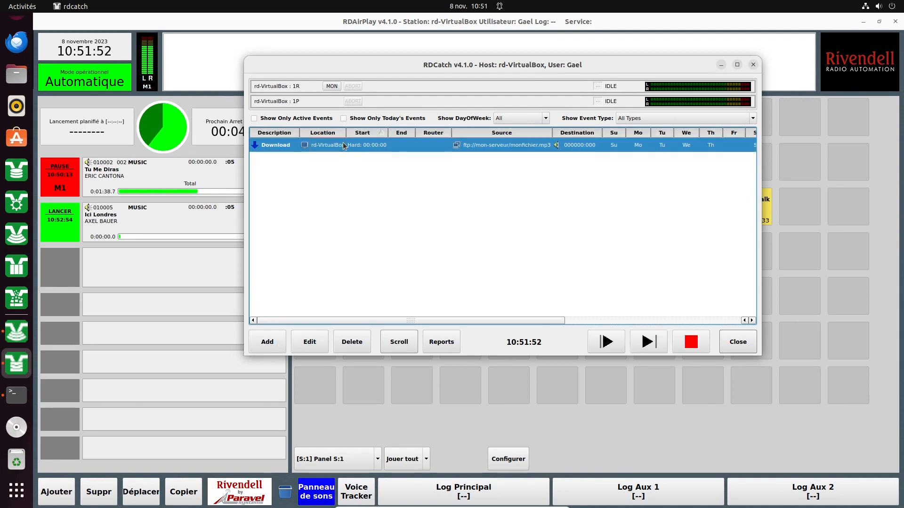
click(309, 342)
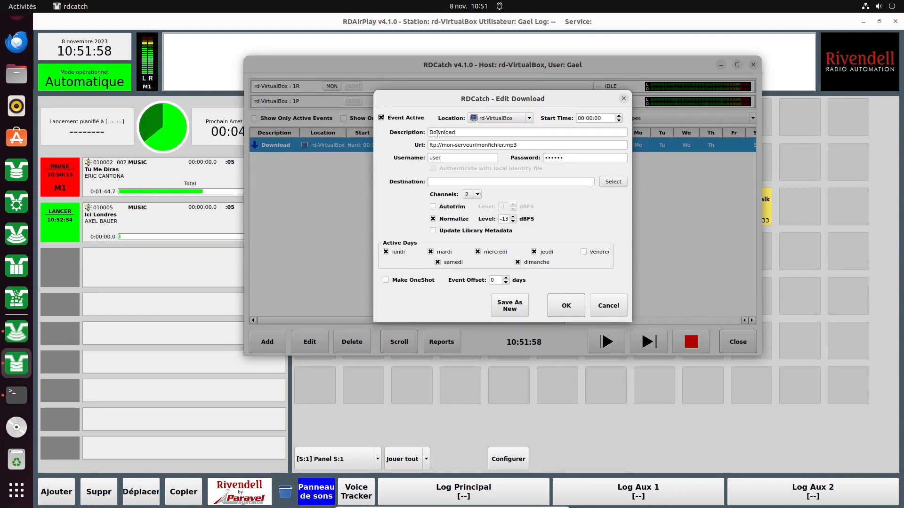
Review the download event's location, description, URL, username and password fields.
click(500, 119)
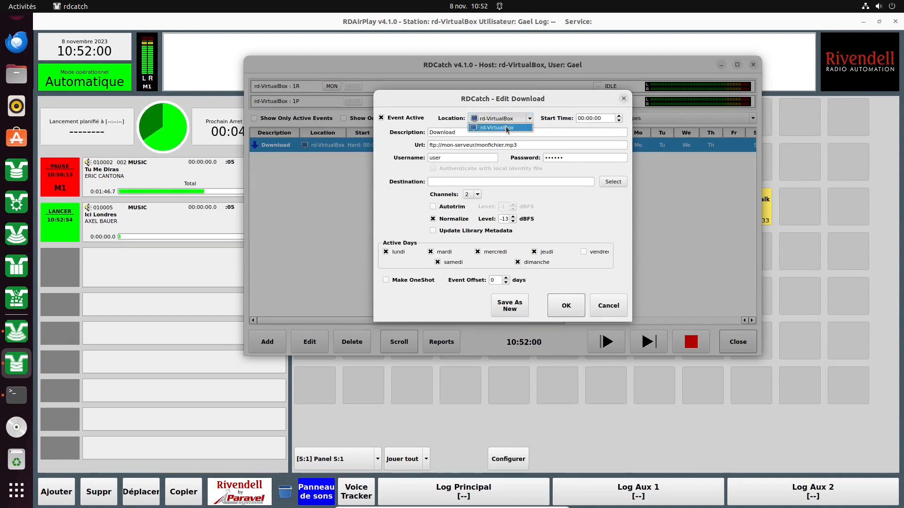
click(506, 128)
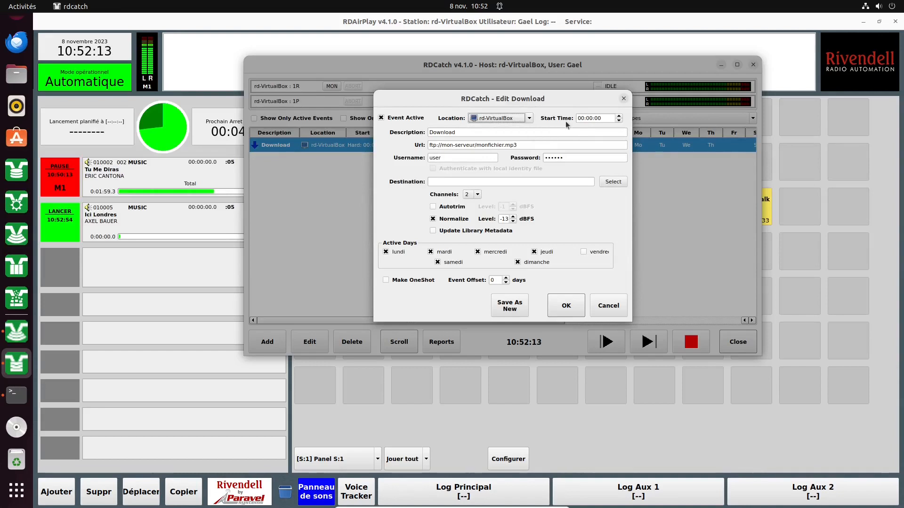
double_click(474, 133)
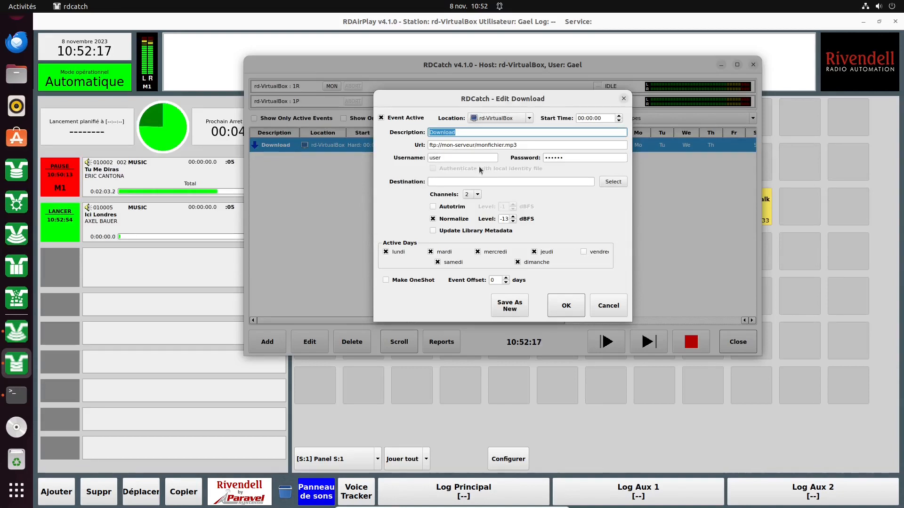
drag(525, 147, 427, 148)
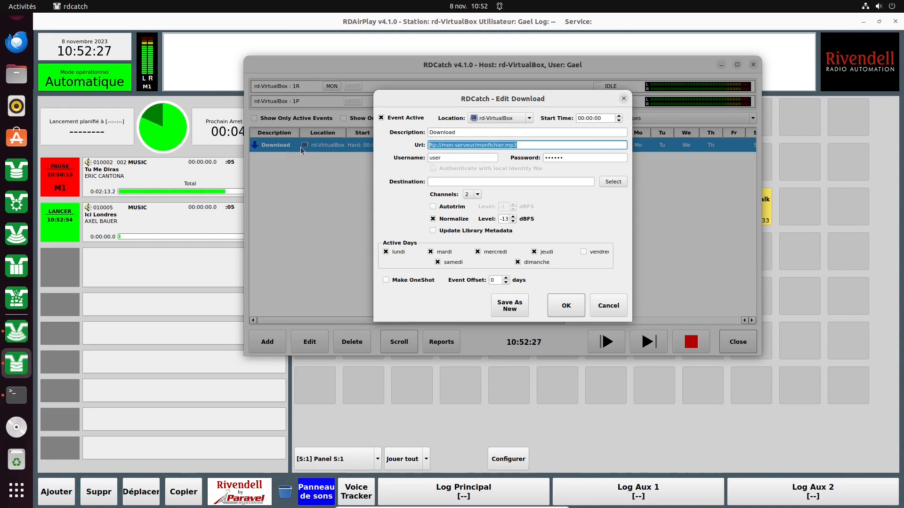
click(461, 157)
click(577, 158)
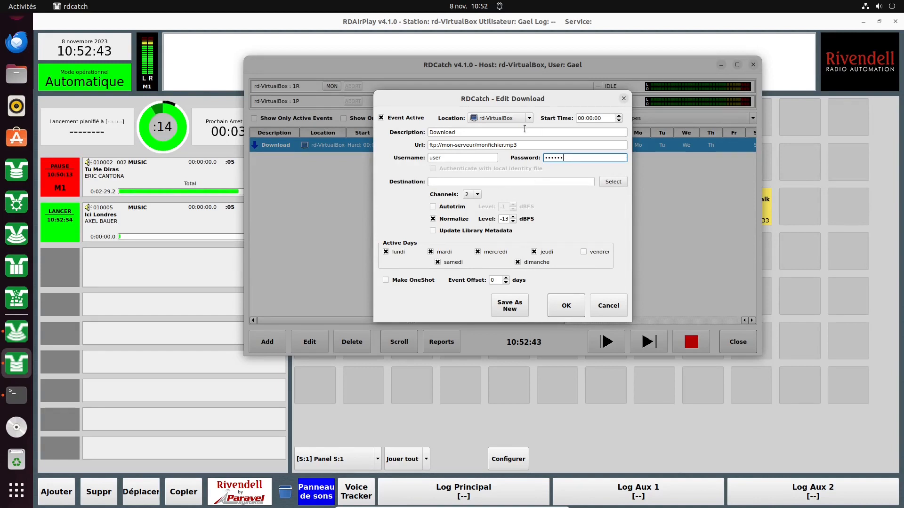
click(492, 132)
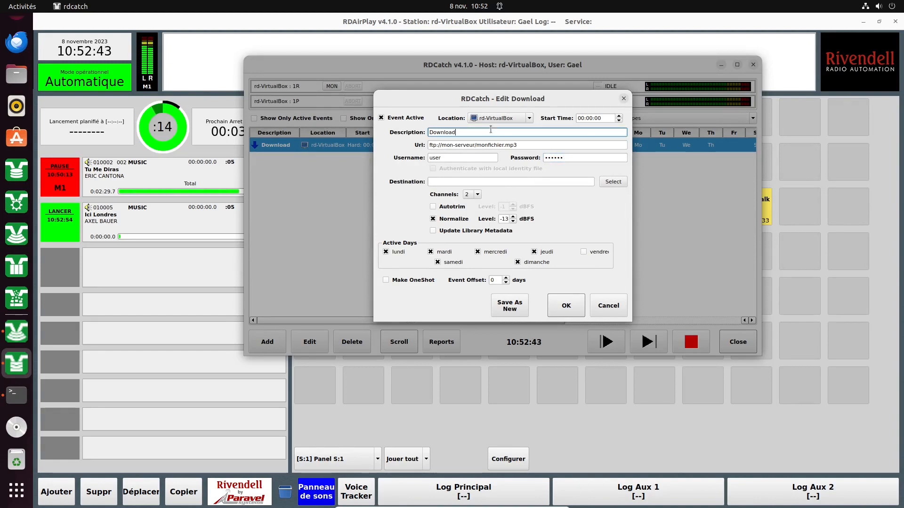
From the download's destination selection, start a new cart in the TEMP group with type Audio.
click(622, 183)
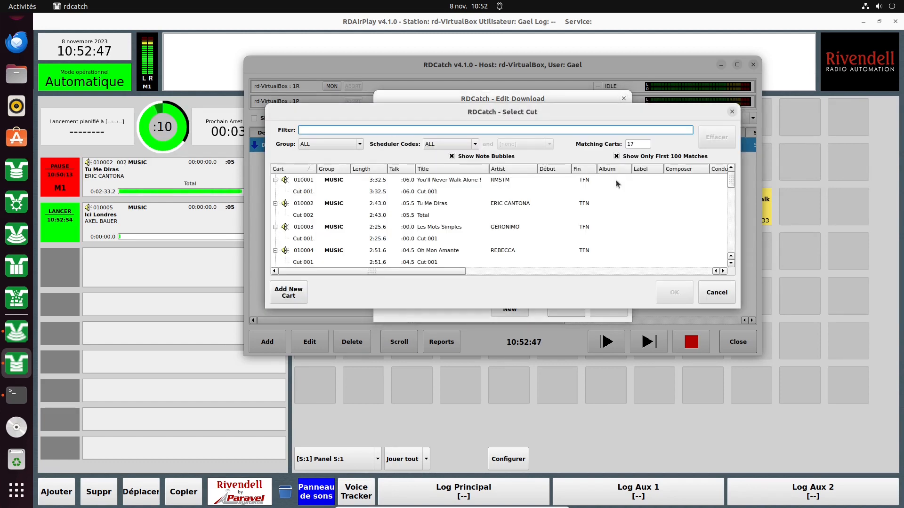
click(425, 250)
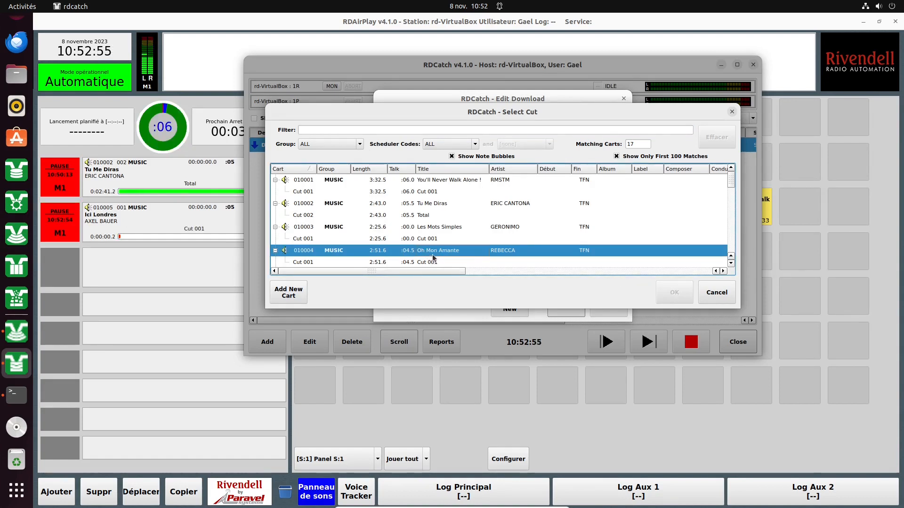
click(286, 294)
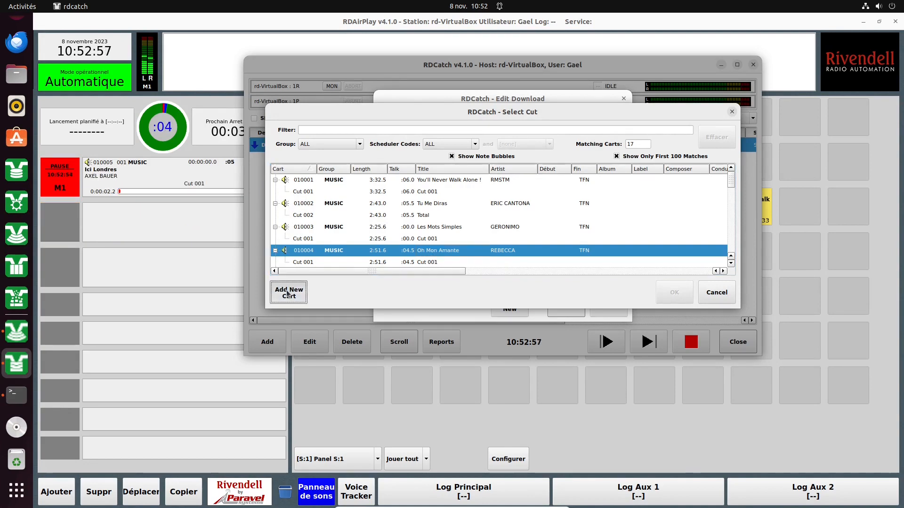
click(507, 188)
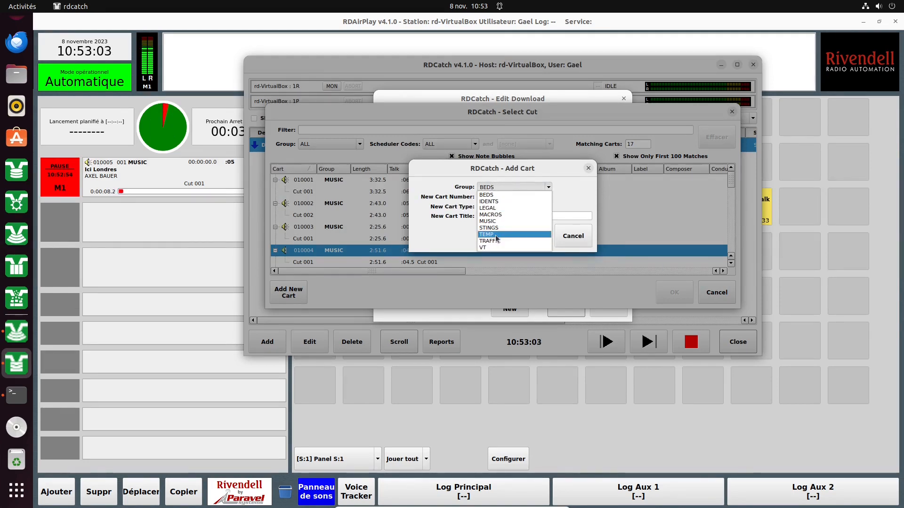
click(490, 235)
click(489, 198)
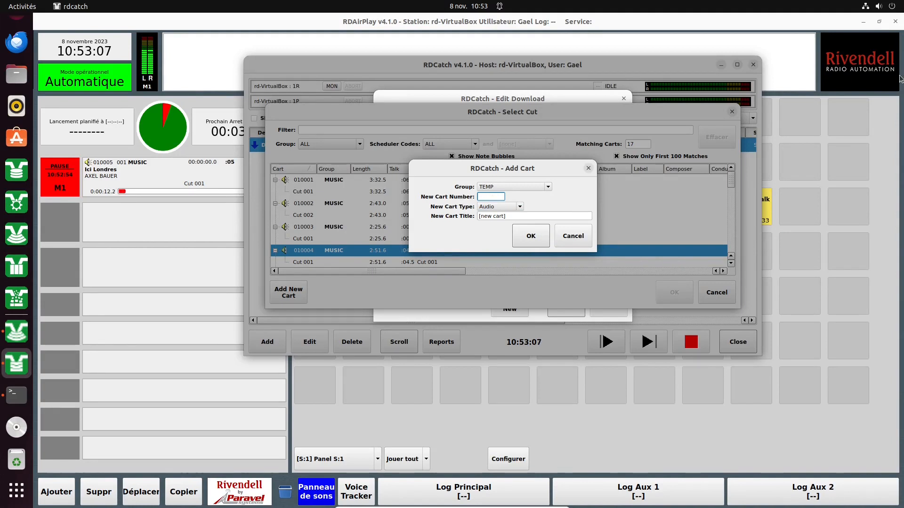
click(521, 208)
click(522, 209)
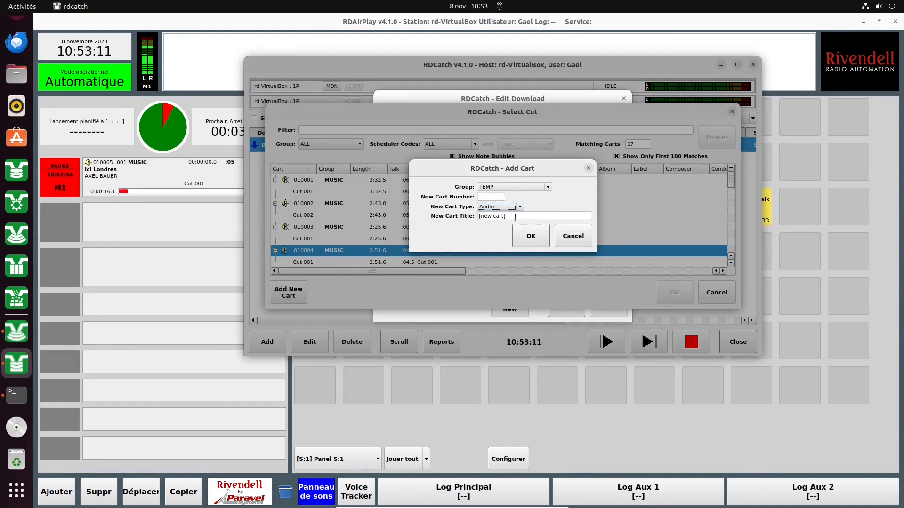
Title the new cart FLASH INFO, give it number 155265, and create it.
click(516, 217)
triple_click(516, 216)
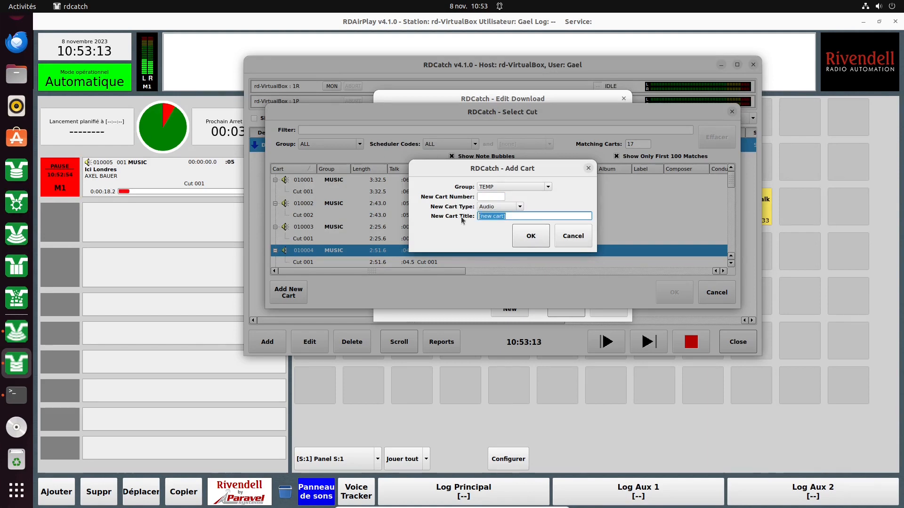
text(FLASH INFO)
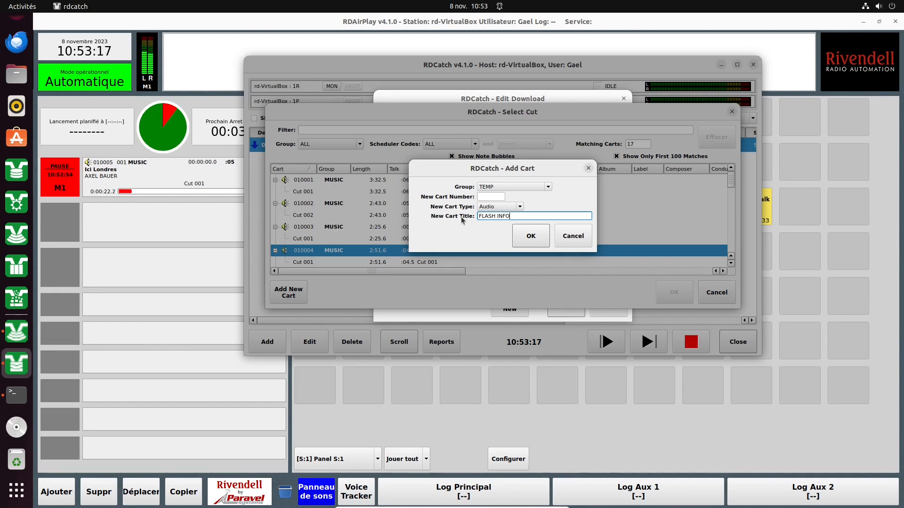
click(532, 236)
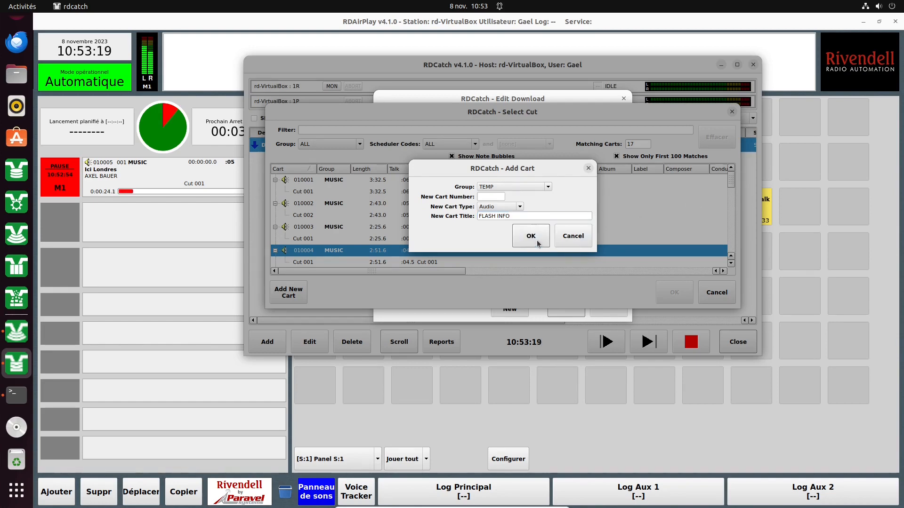
click(505, 226)
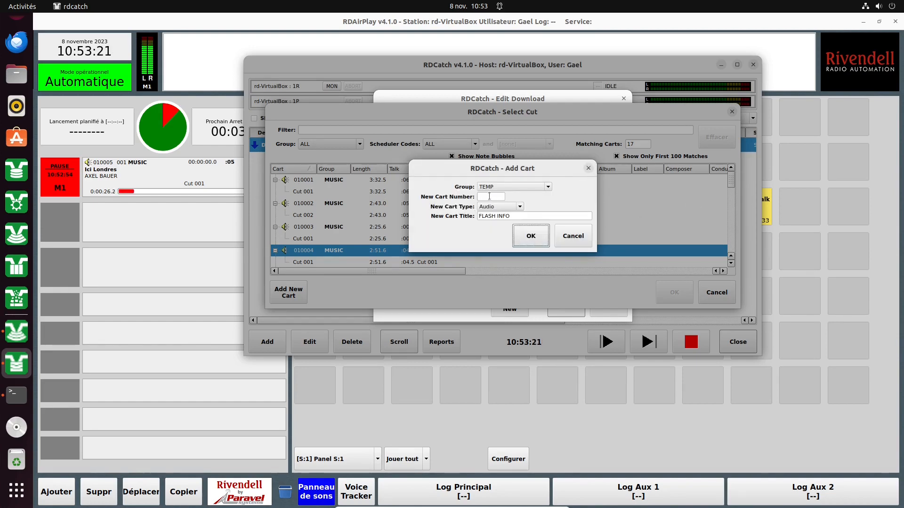
click(489, 196)
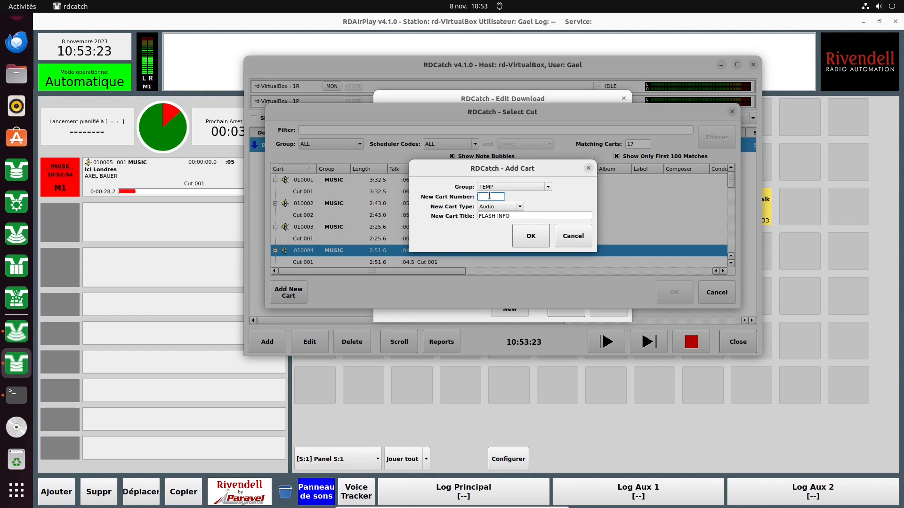
text(155165)
click(531, 236)
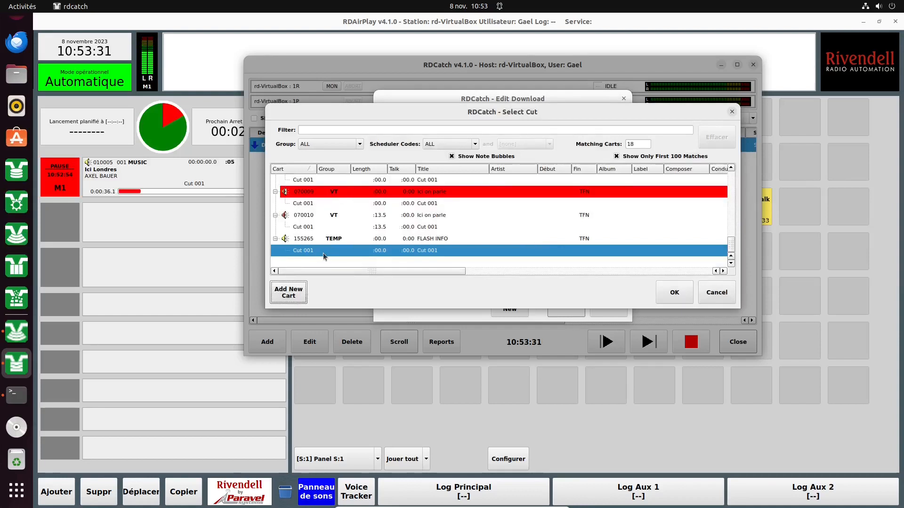
Filter the carts to the TEMP group and choose Cut 001 of FLASH INFO as the download destination.
scroll(343, 205, up, 6)
scroll(348, 205, up, 5)
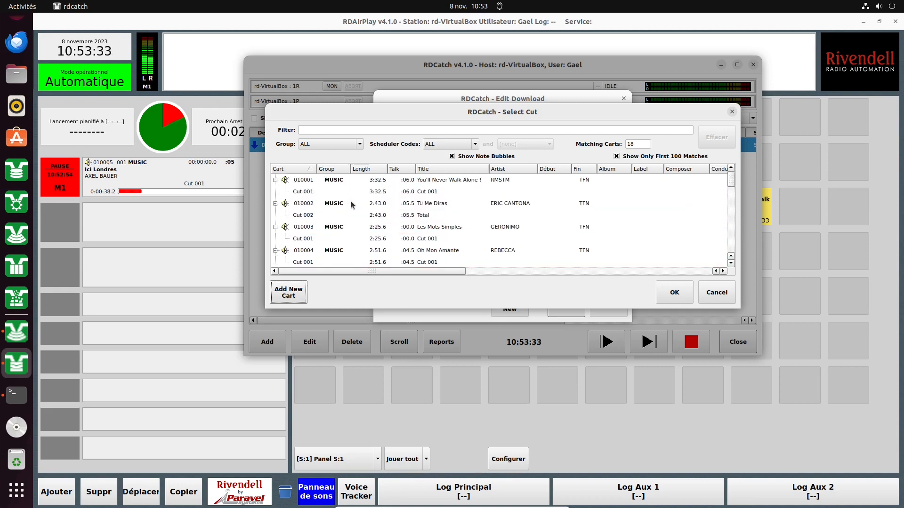
scroll(352, 205, down, 11)
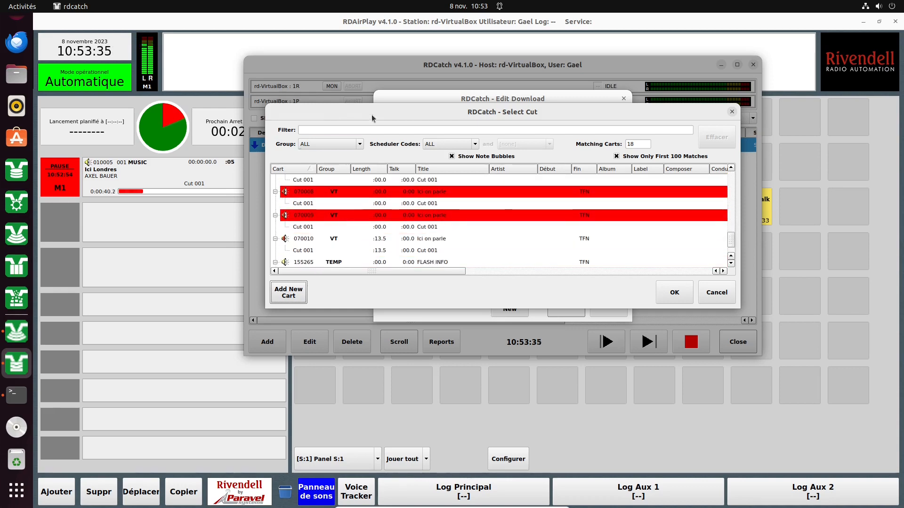
click(360, 146)
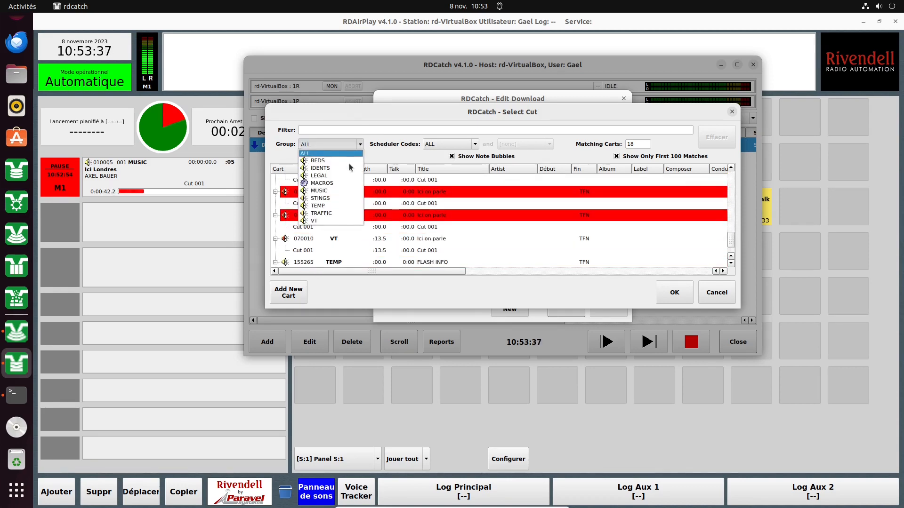
click(330, 206)
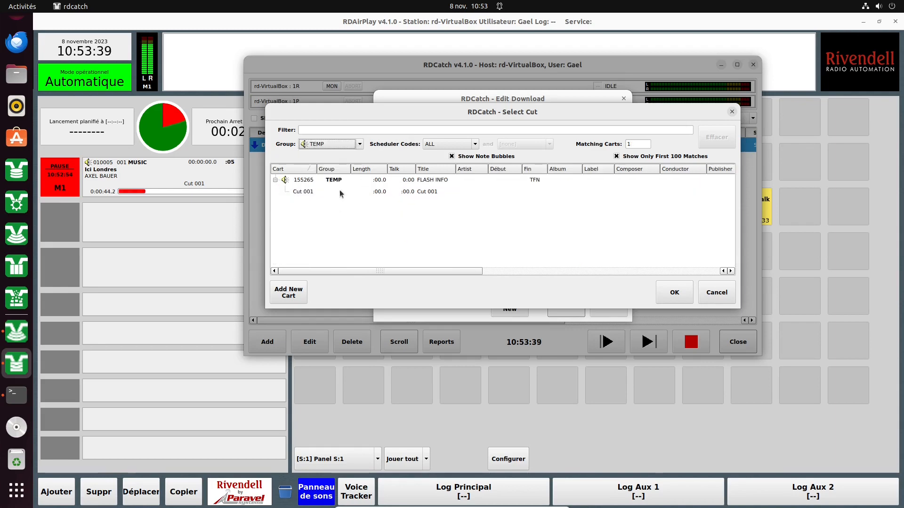
click(428, 183)
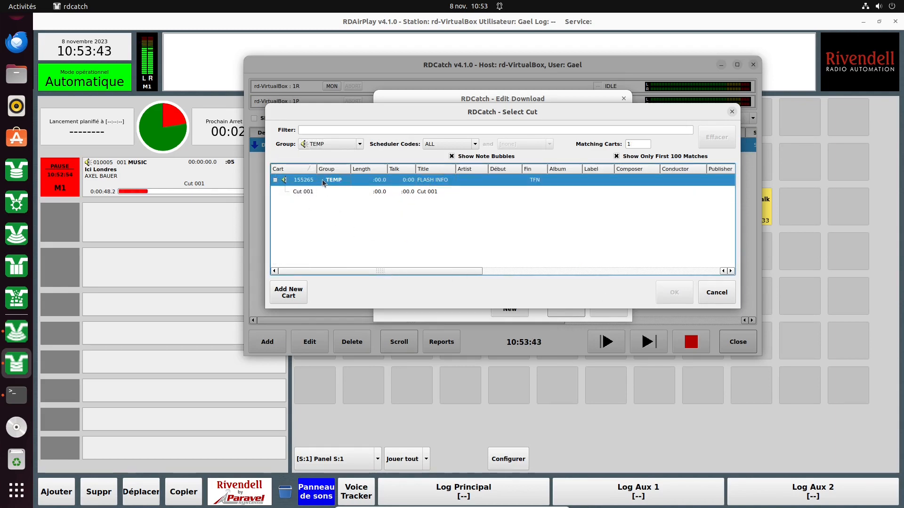
double_click(304, 192)
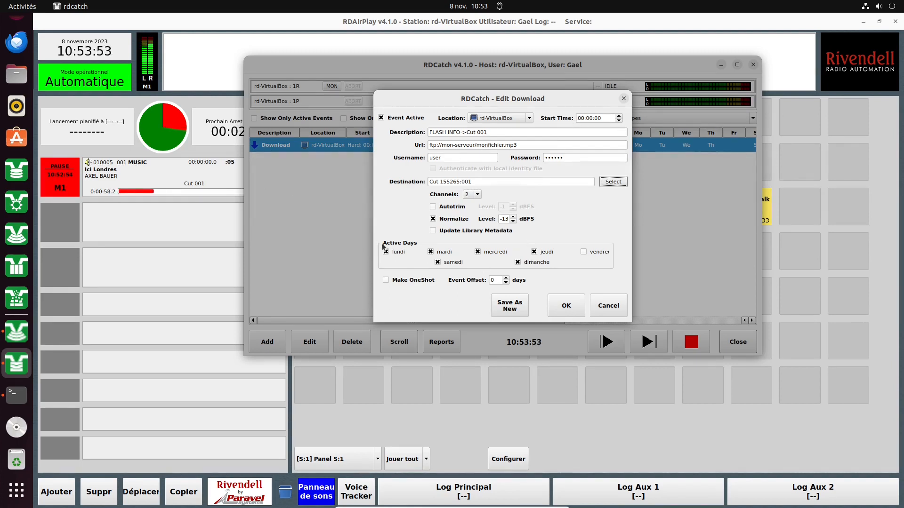
Turn Friday on and back off among the active days, and save the download event.
click(583, 253)
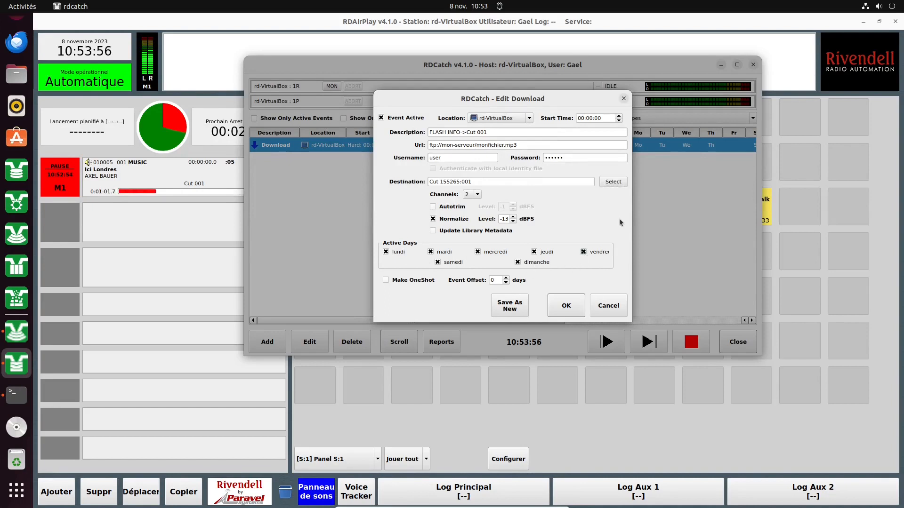
click(583, 252)
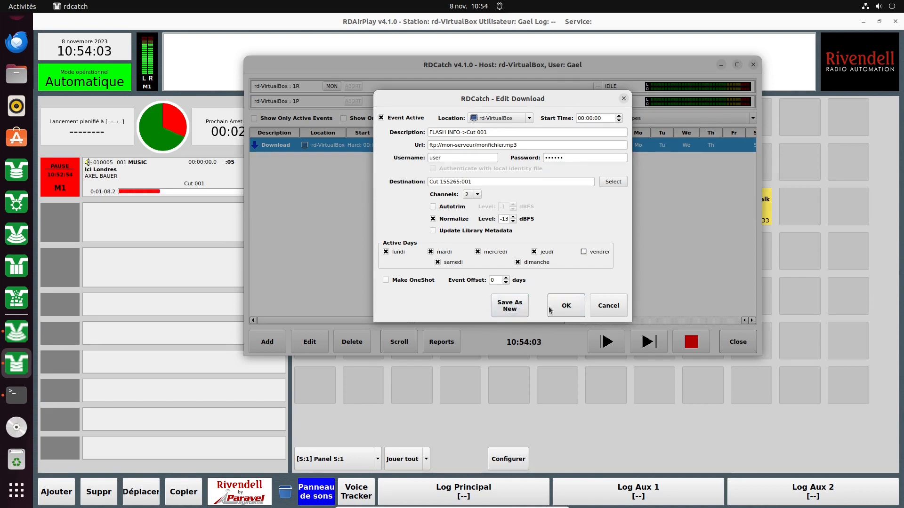
click(568, 303)
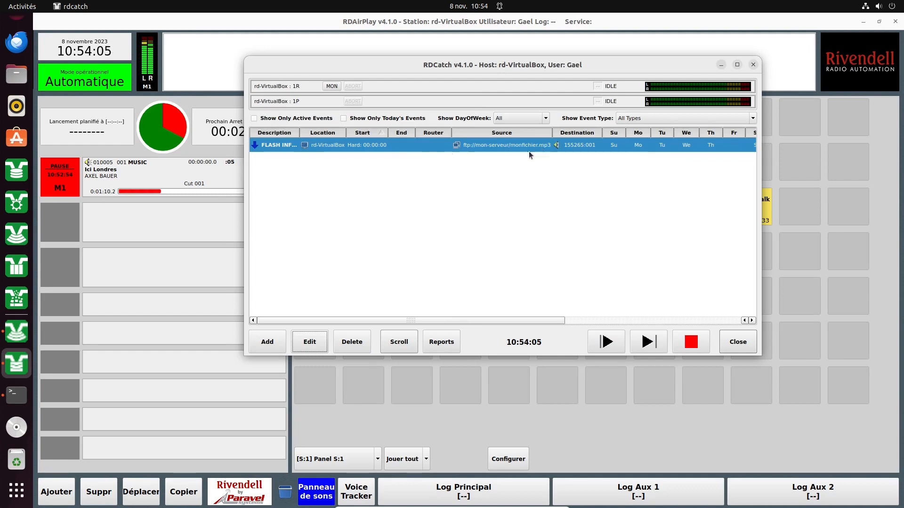
Reopen the FLASH INFO download event to check its settings, and close it.
click(312, 227)
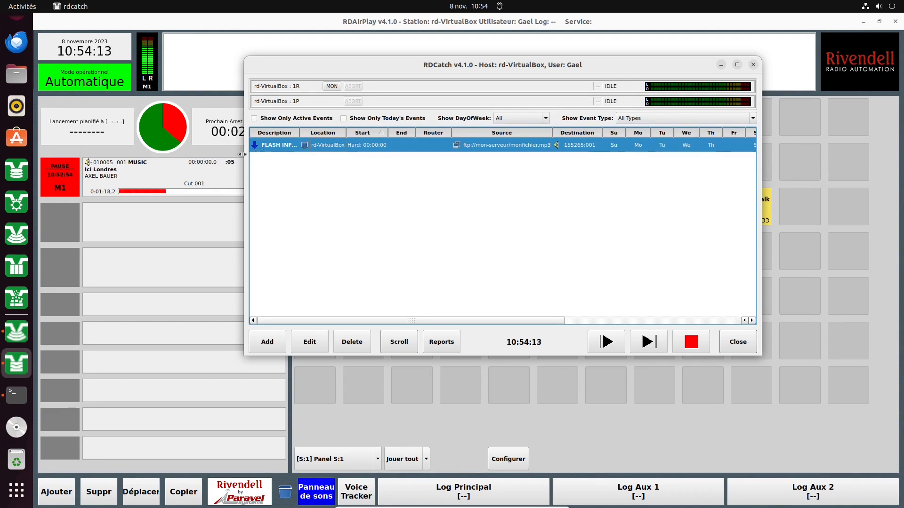
click(310, 341)
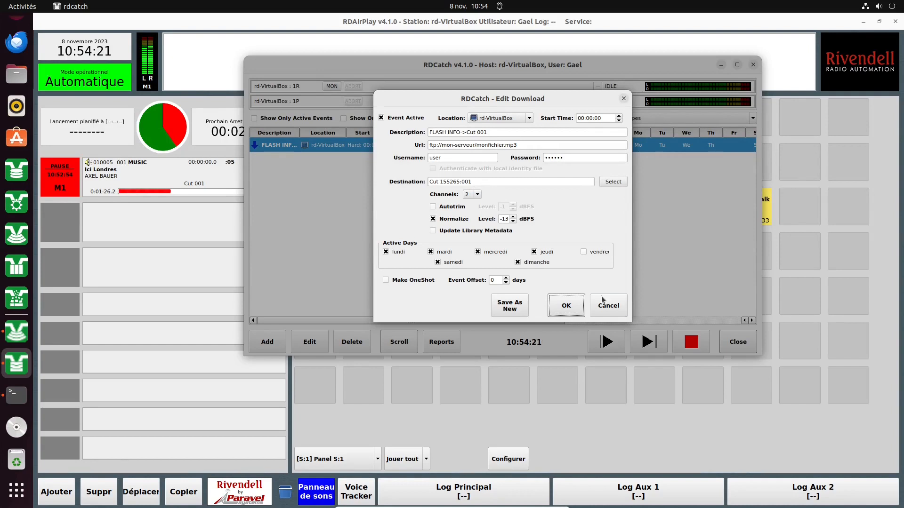
click(566, 306)
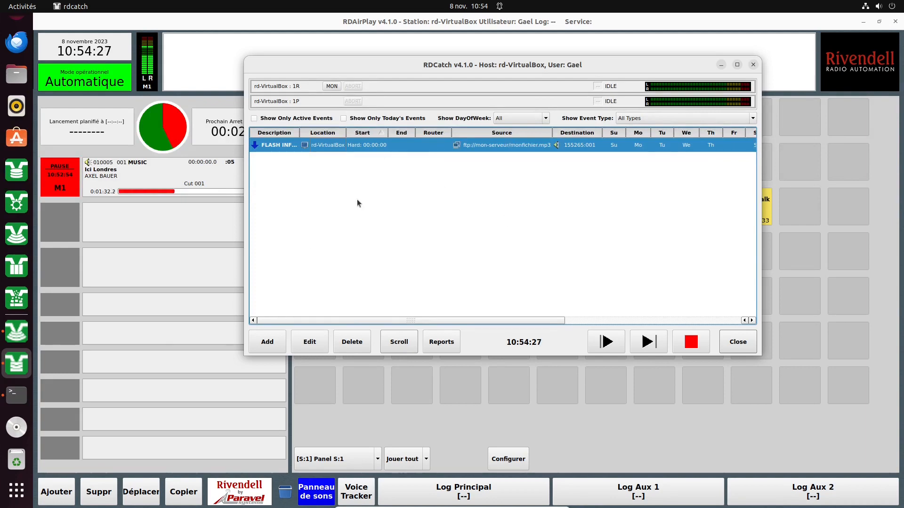
Start a new Recording event and examine its location choices and the hard-time and GPI start parameters.
click(267, 344)
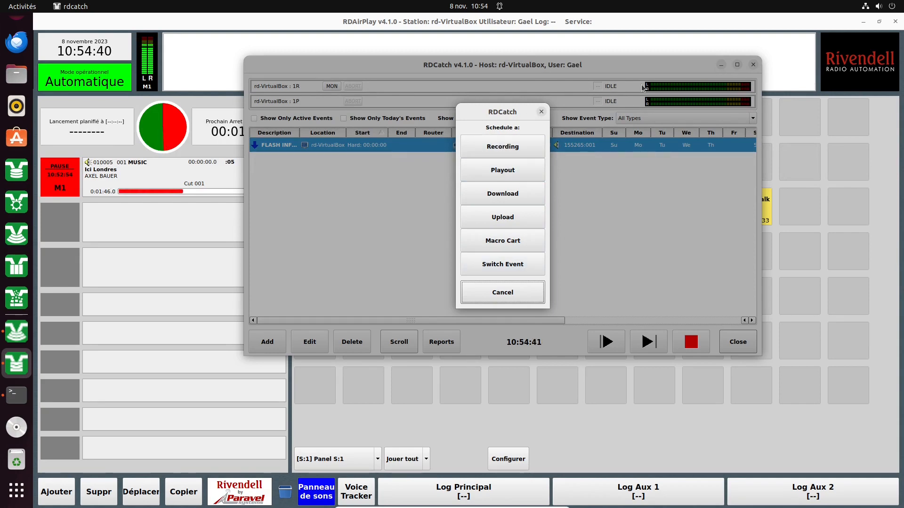
click(512, 292)
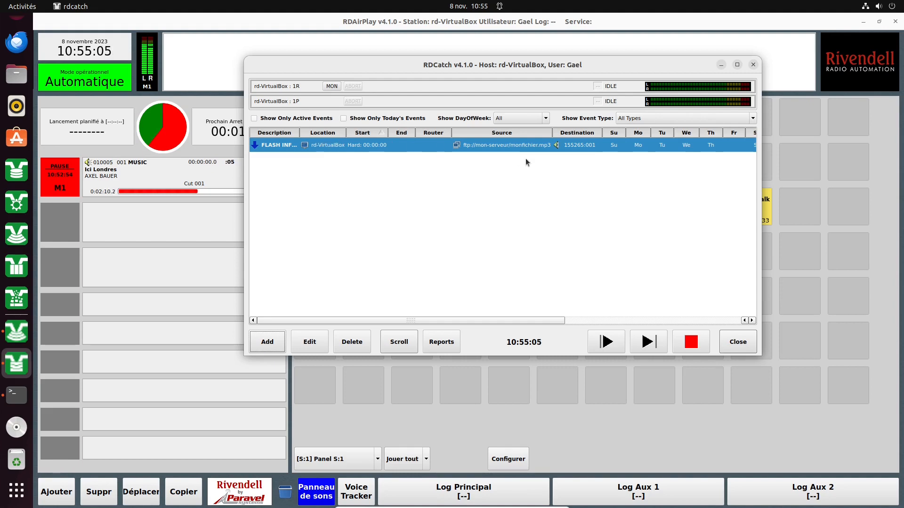
click(264, 342)
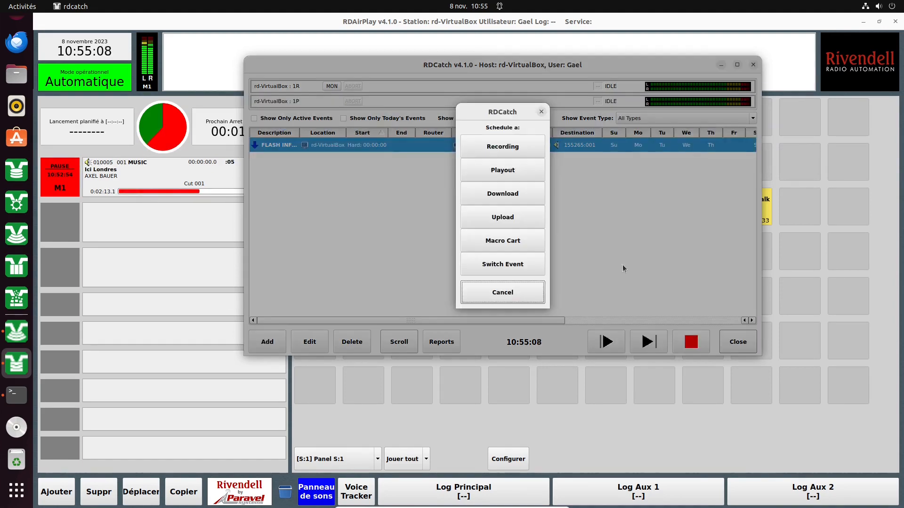
click(507, 146)
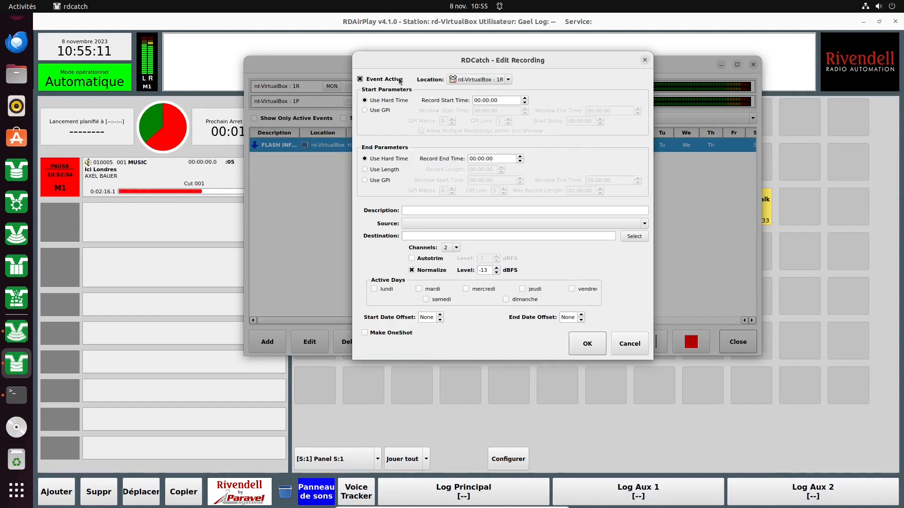
click(470, 80)
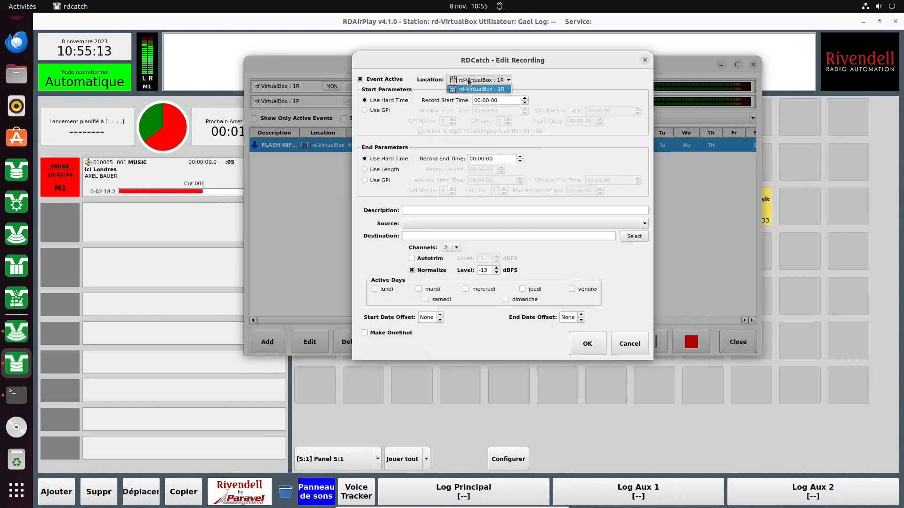
click(402, 94)
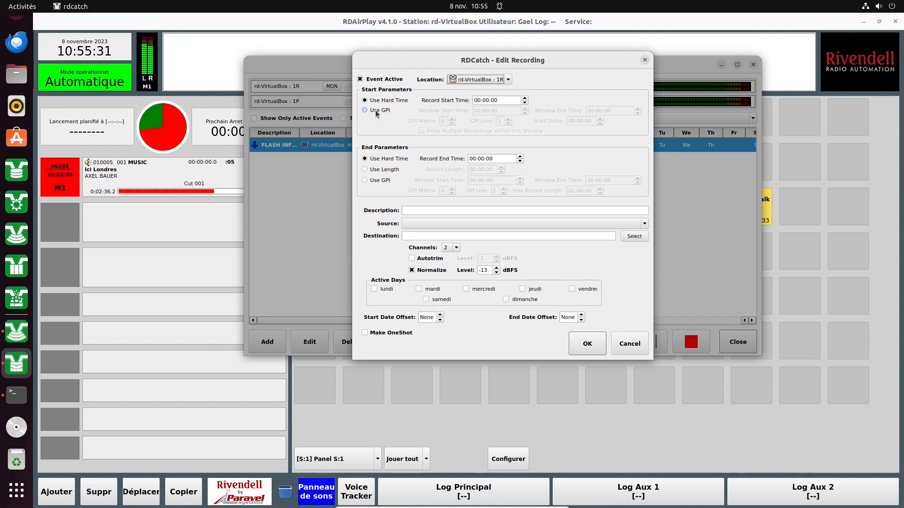
click(376, 111)
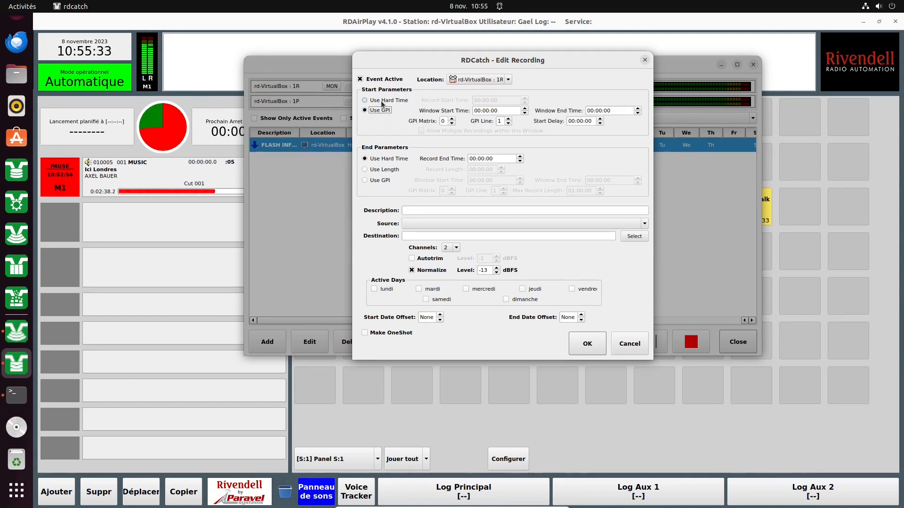
click(382, 101)
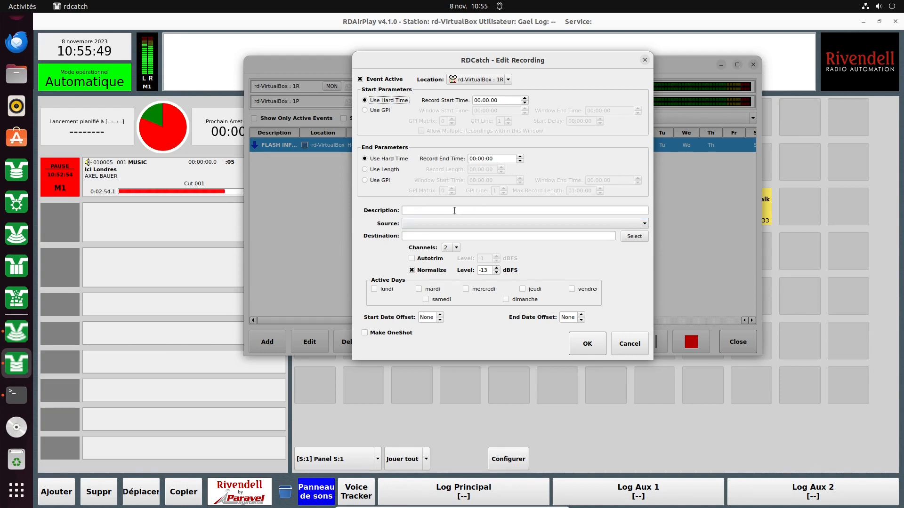
Check the source, destination and channel options of the recording event, and discard the event.
click(541, 224)
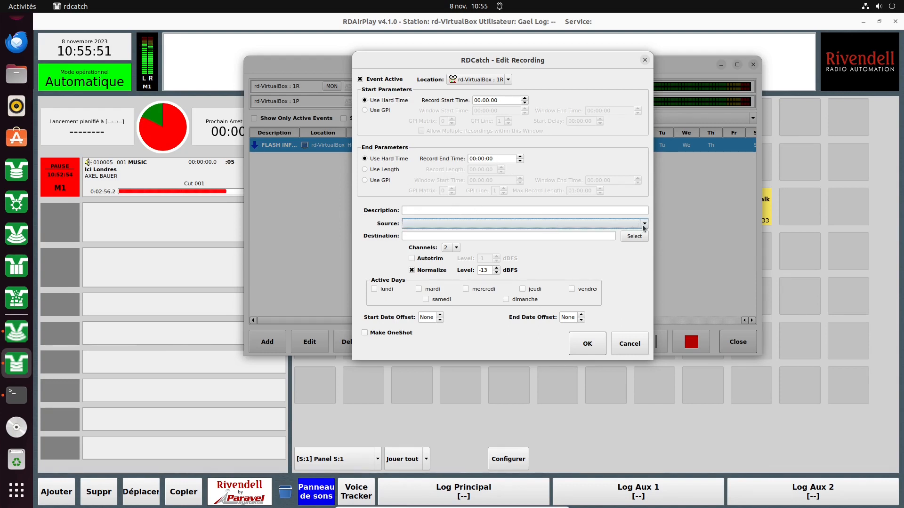
click(418, 236)
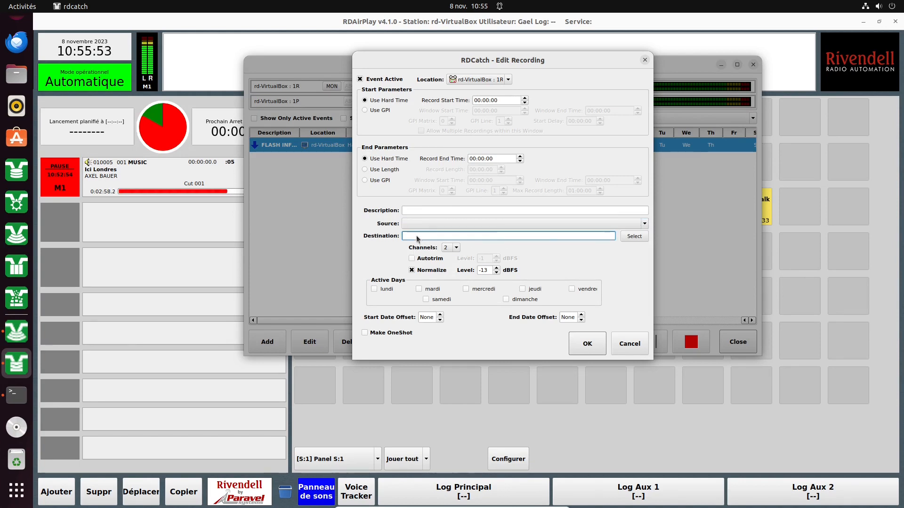
click(457, 249)
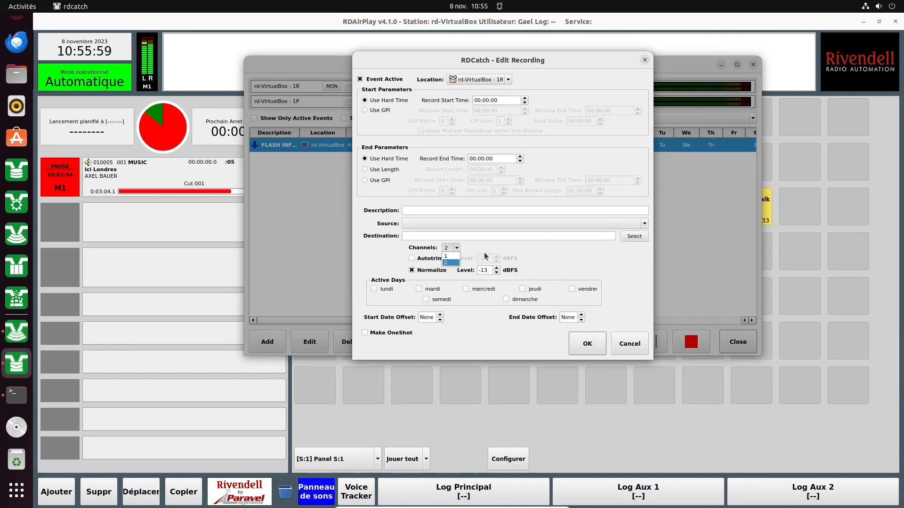
click(450, 264)
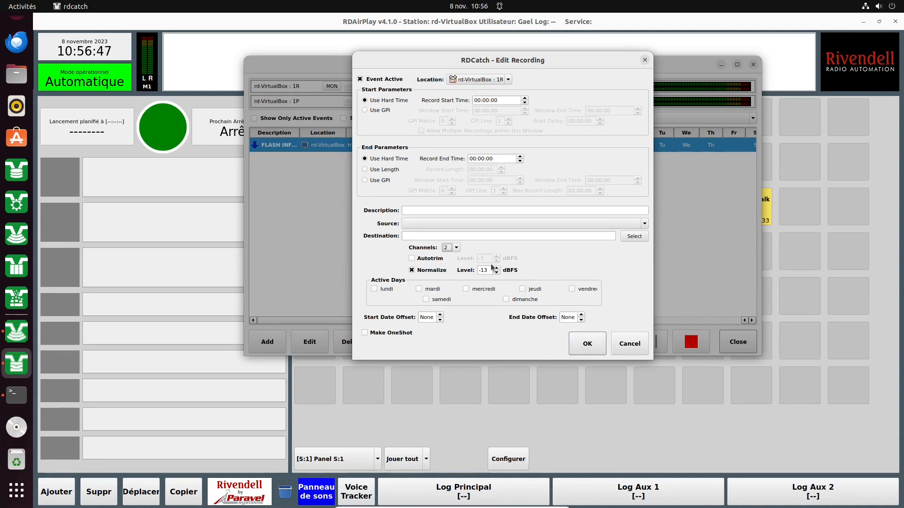
click(621, 343)
Start a new Playout event, examine its location, description and destination settings, and discard it.
click(267, 341)
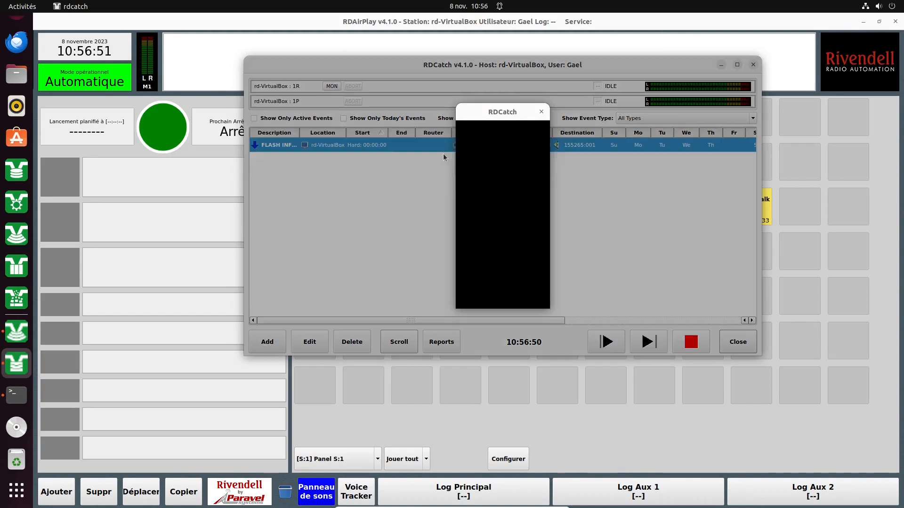
click(515, 177)
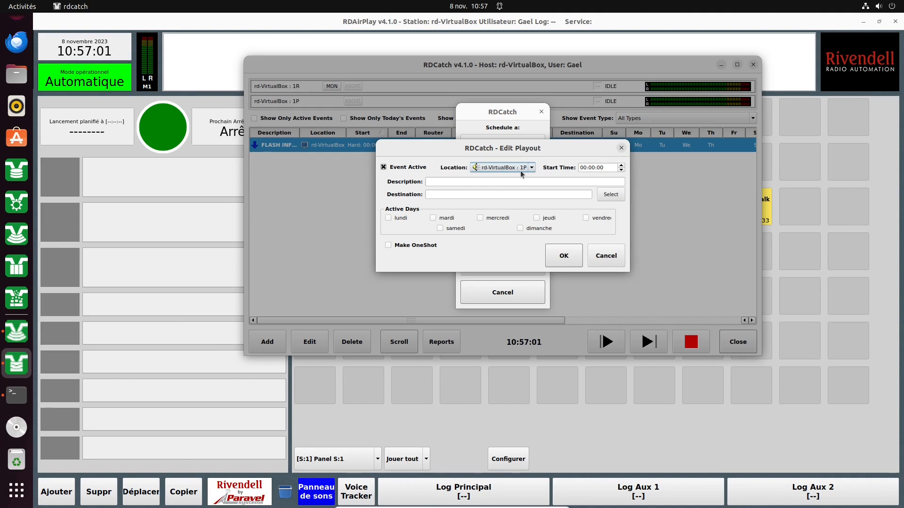
scroll(525, 169, down, 1)
click(533, 168)
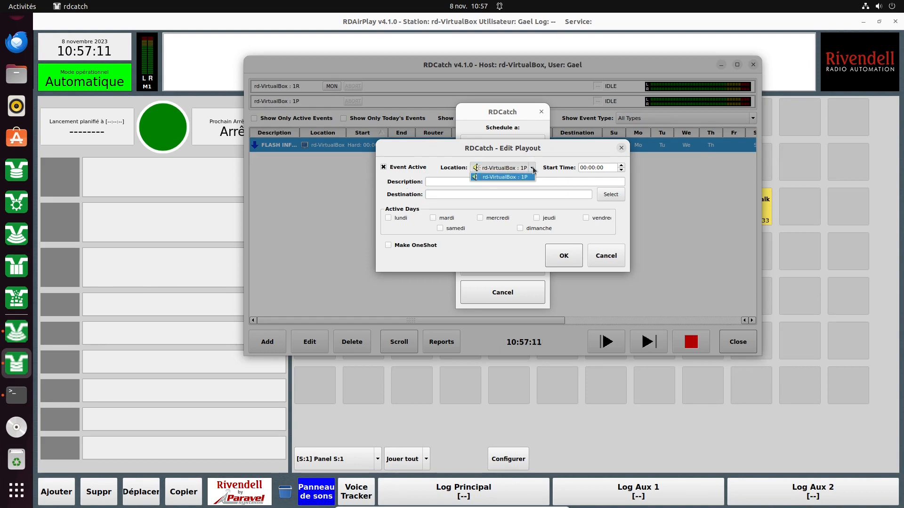
click(526, 177)
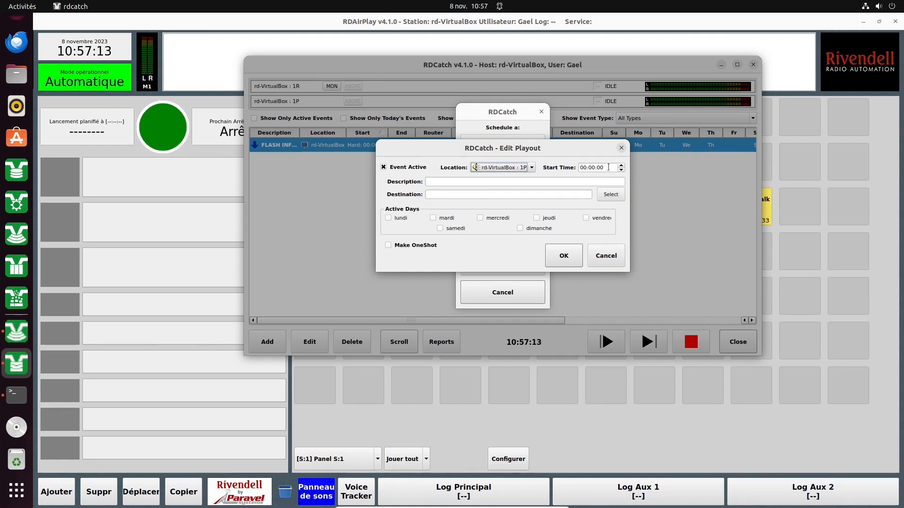
click(460, 182)
click(444, 194)
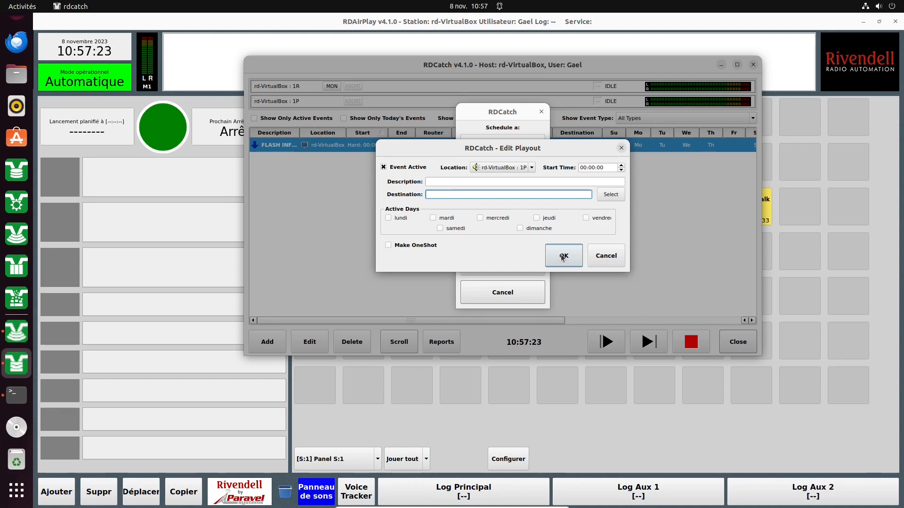
click(605, 256)
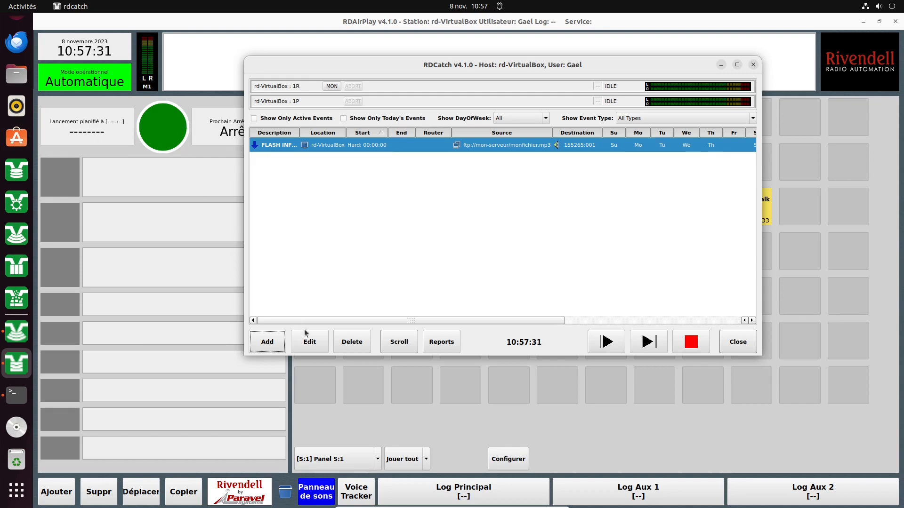
Open a blank Download event to view its settings, and discard it.
click(277, 342)
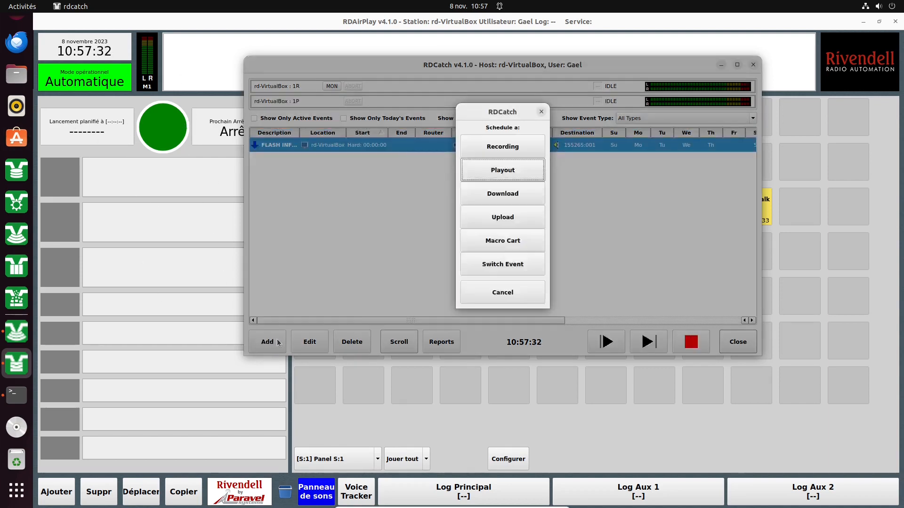
click(517, 196)
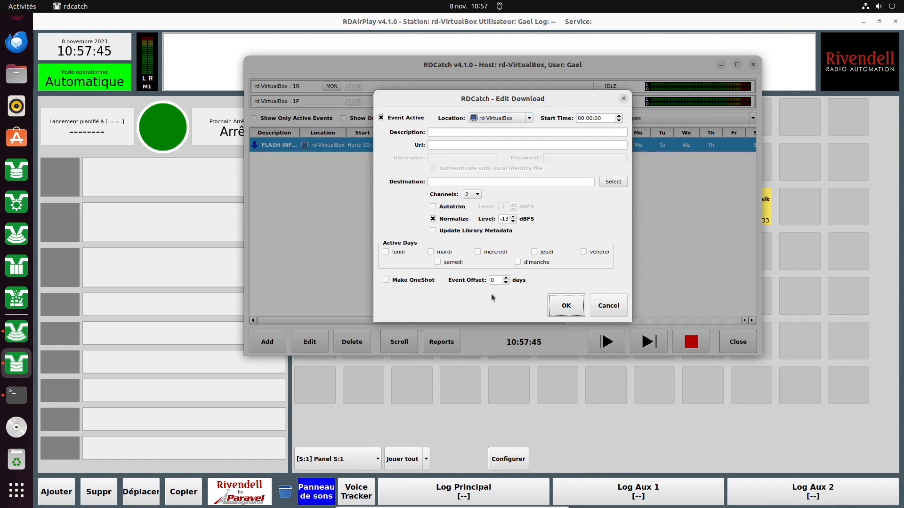
click(608, 305)
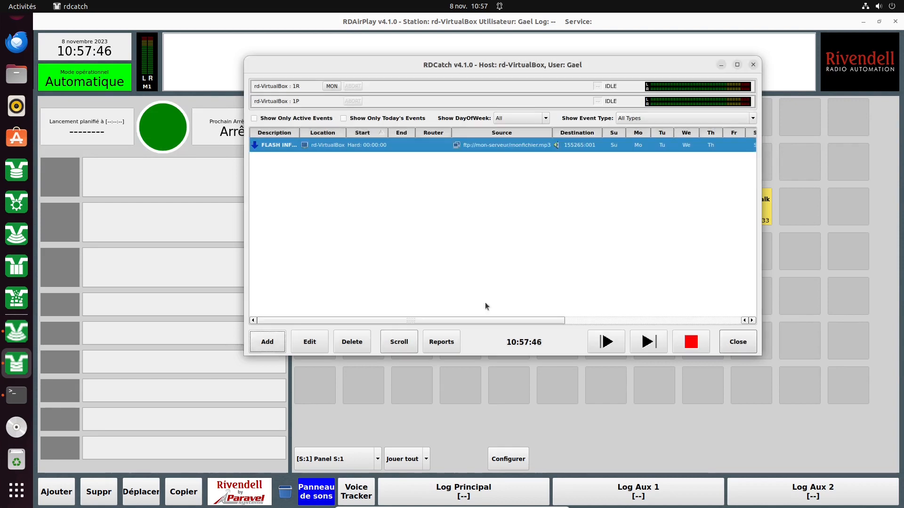
Start a new Upload event and choose Cut 001 of Voice Track cart 070000 from the VT group as its source.
click(275, 334)
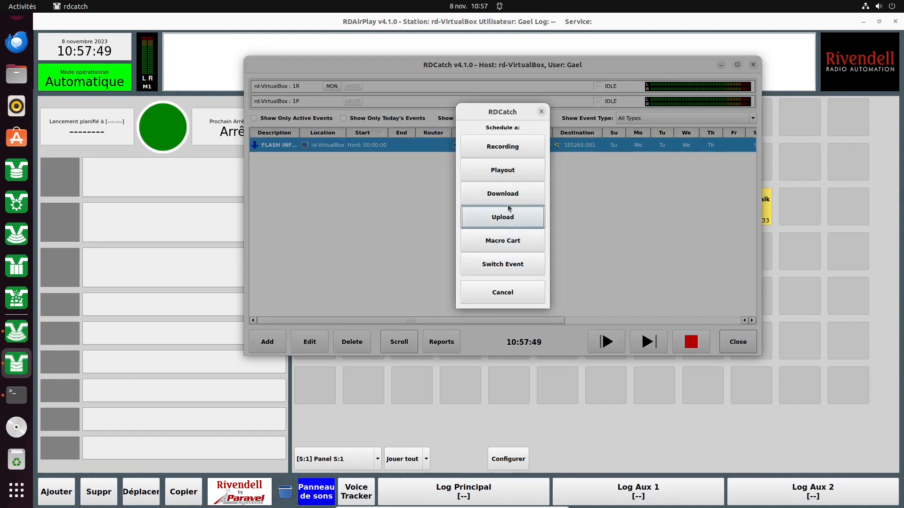
click(507, 216)
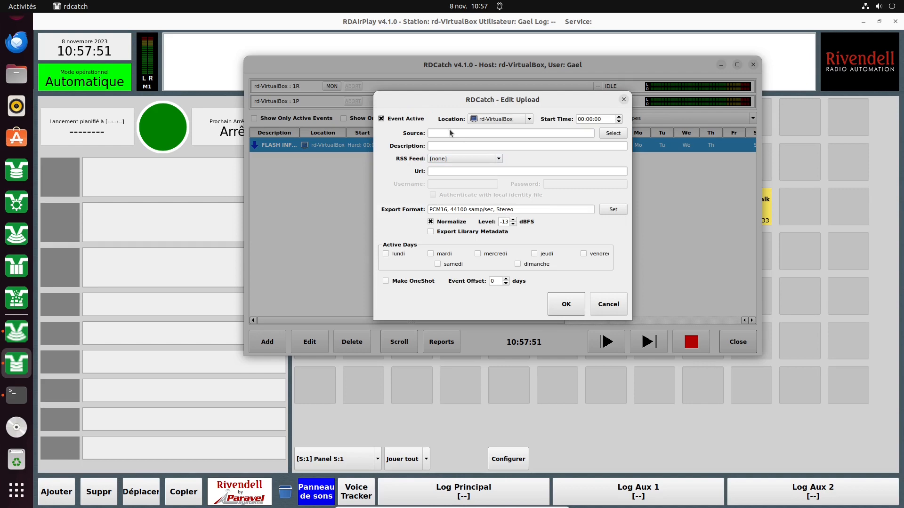
click(607, 134)
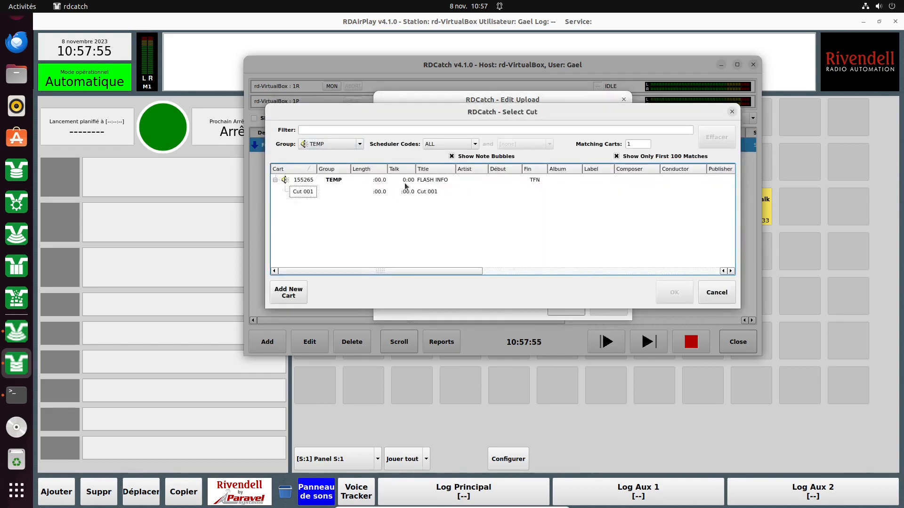
click(330, 144)
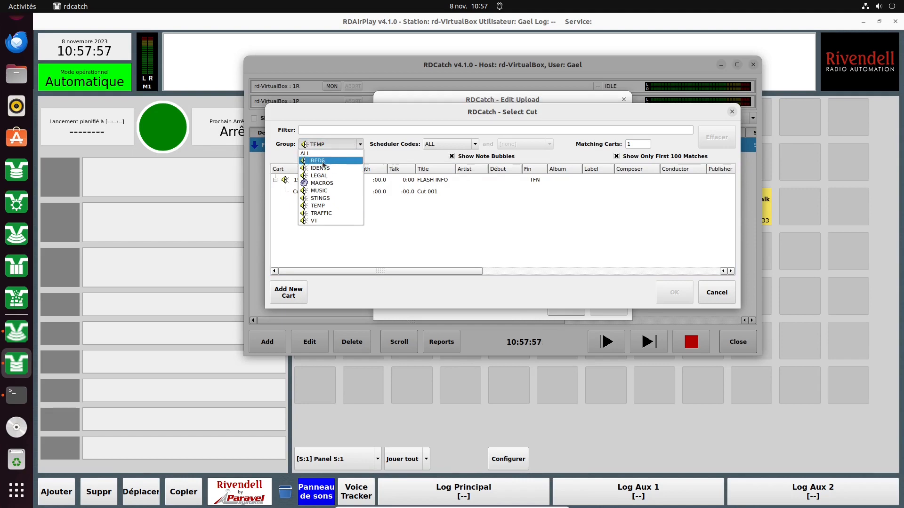
click(326, 160)
click(341, 148)
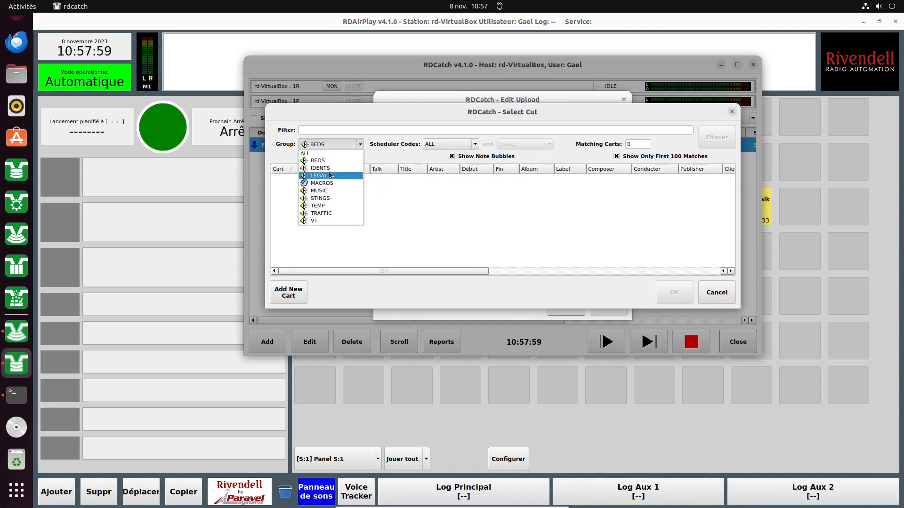
click(323, 220)
click(311, 193)
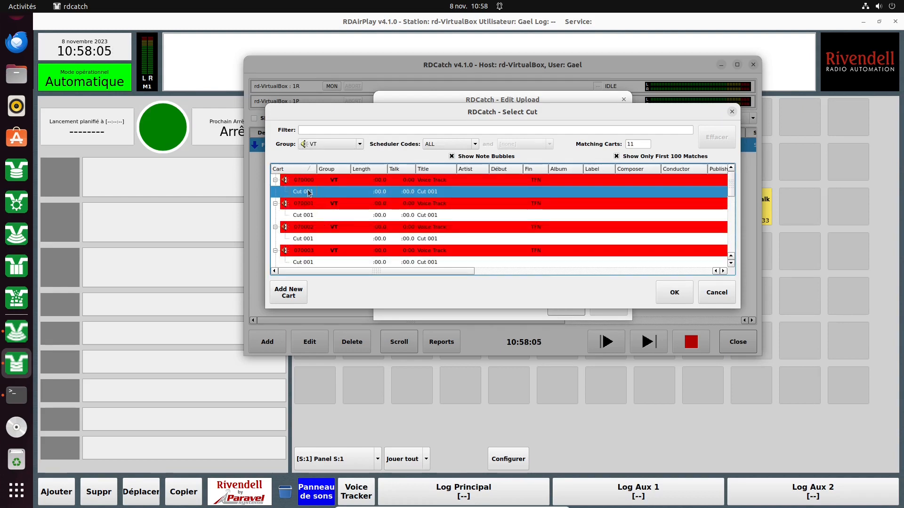
click(671, 292)
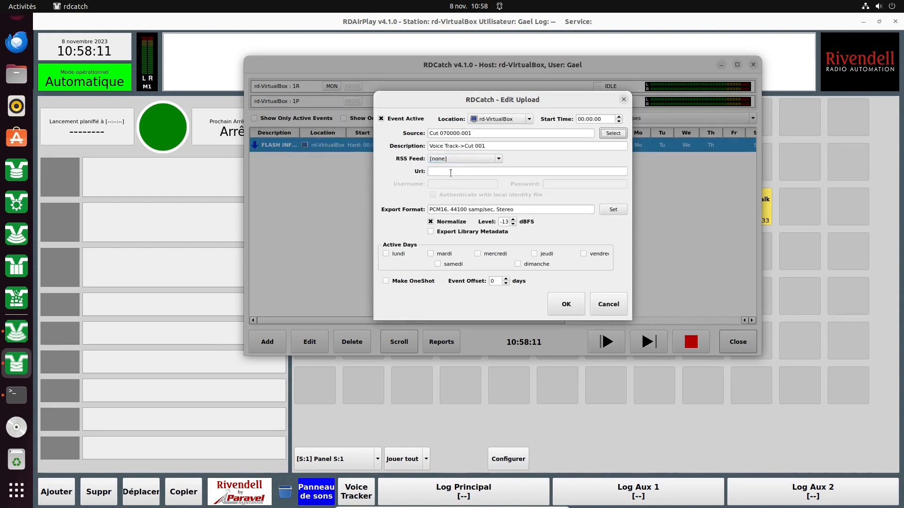
Check the upload event's RSS feed and URL settings, and discard the event.
click(444, 172)
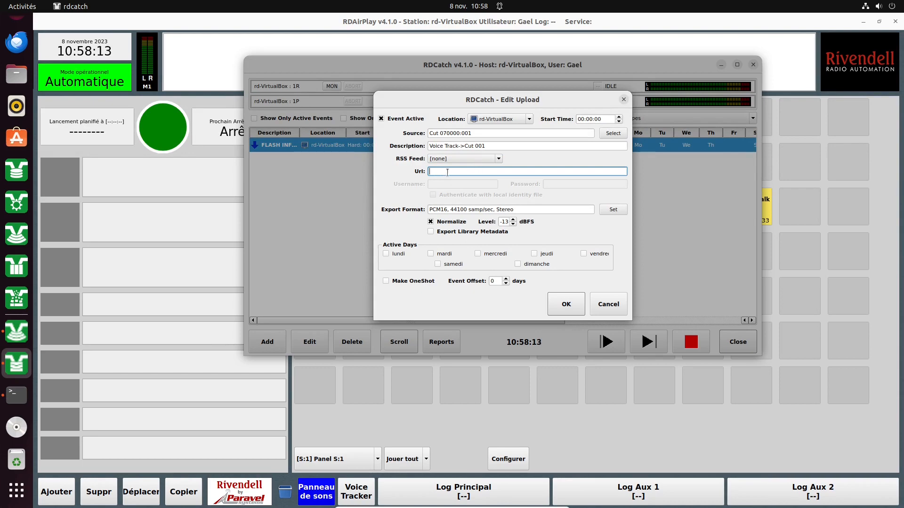
click(449, 159)
click(428, 171)
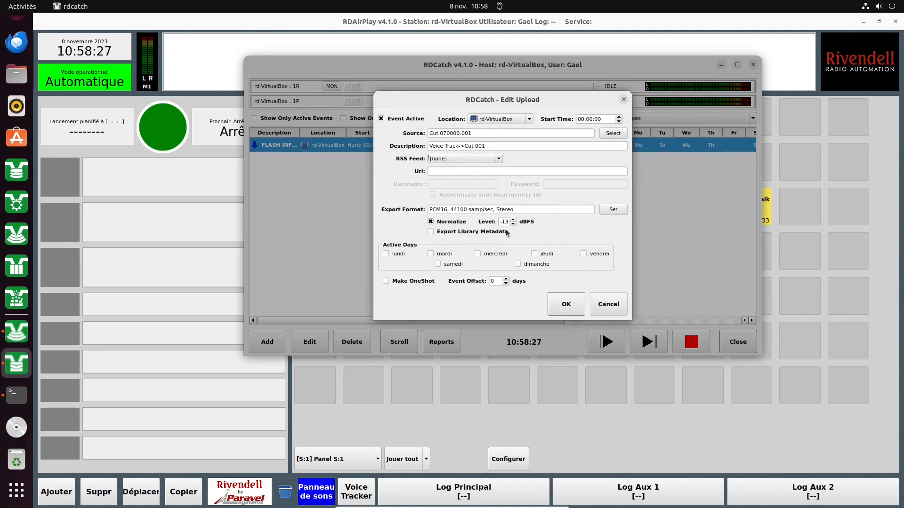
click(608, 304)
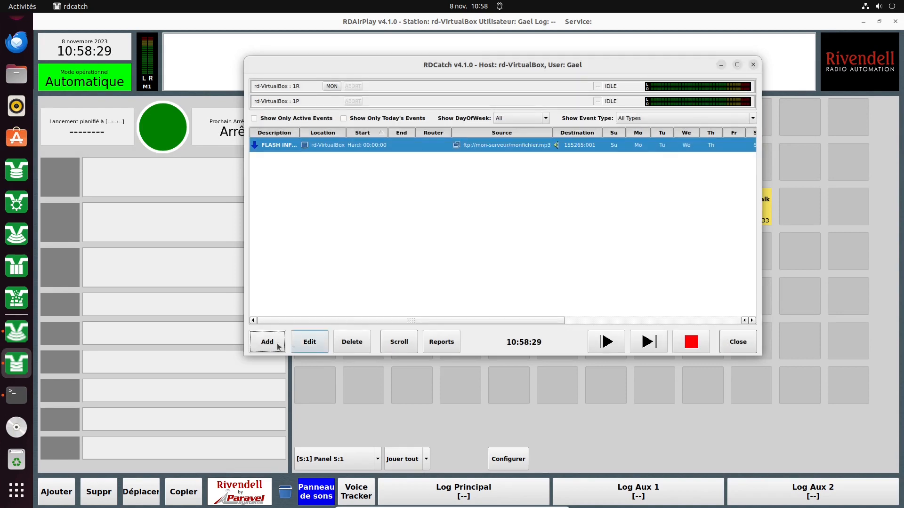
Start a new Macro Cart event, examine its cart number and cart selection options, discard it, and close the event scheduler.
click(266, 342)
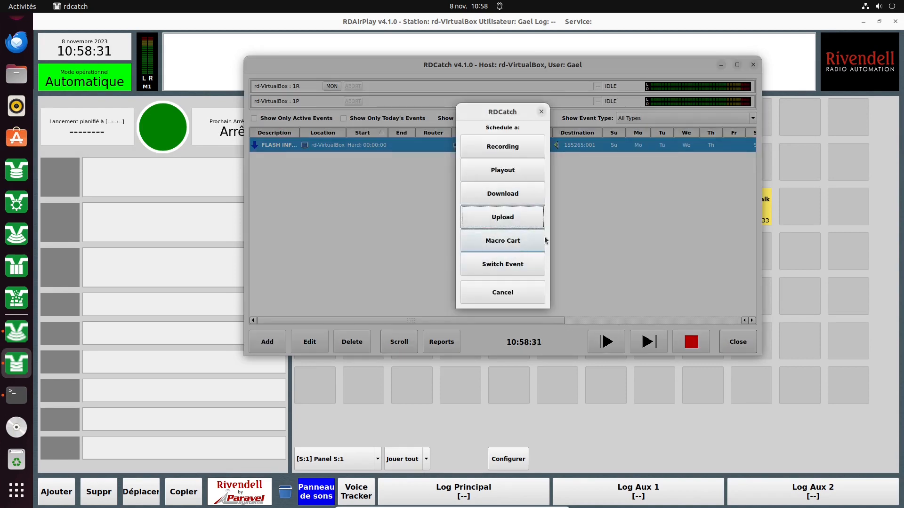
click(502, 244)
click(486, 192)
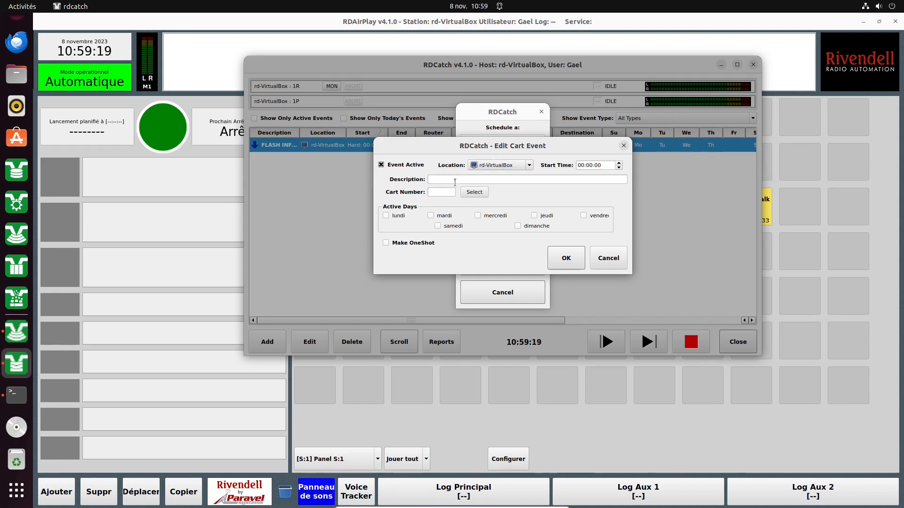
click(445, 192)
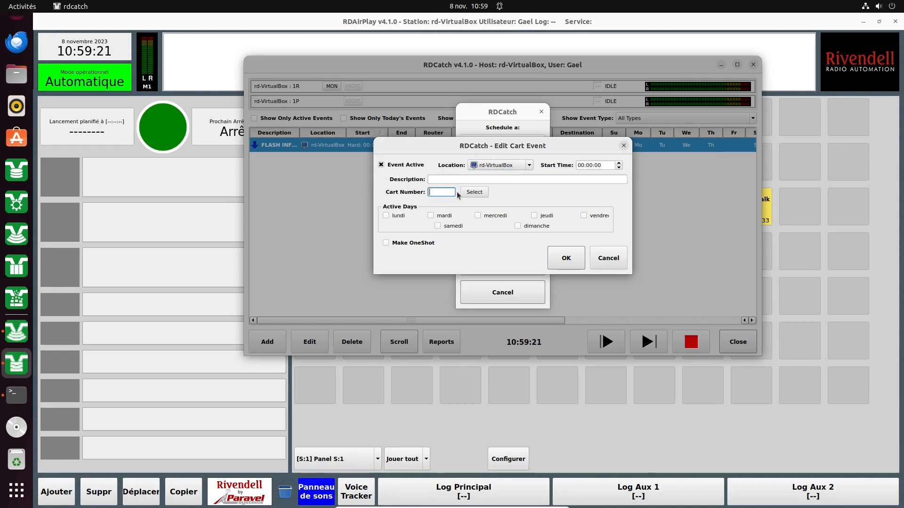
click(474, 192)
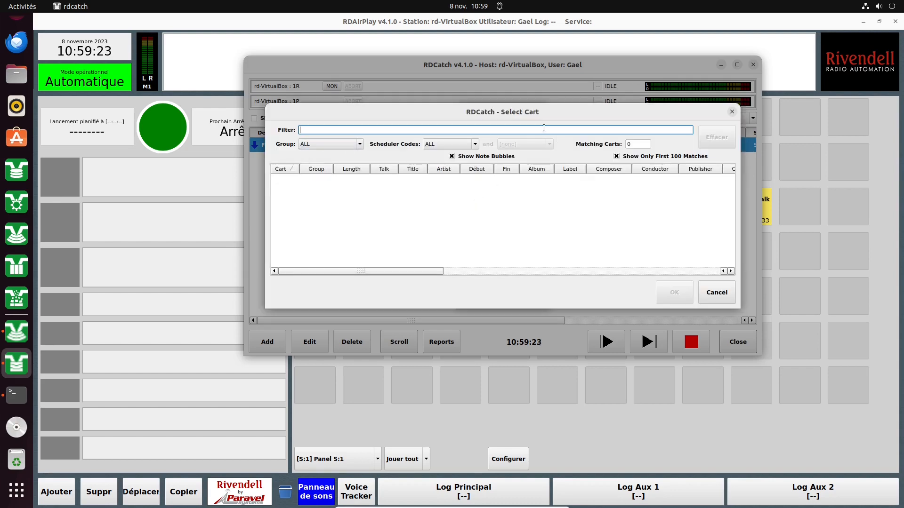
click(717, 296)
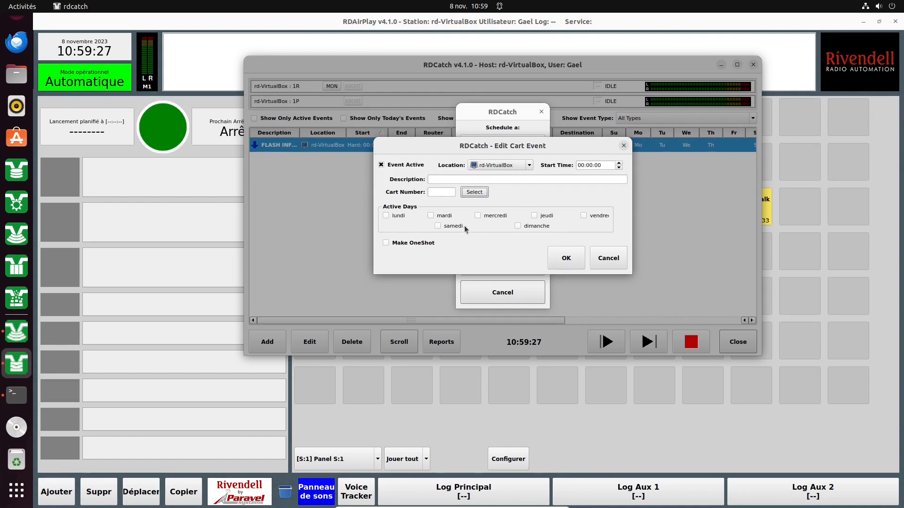
click(598, 260)
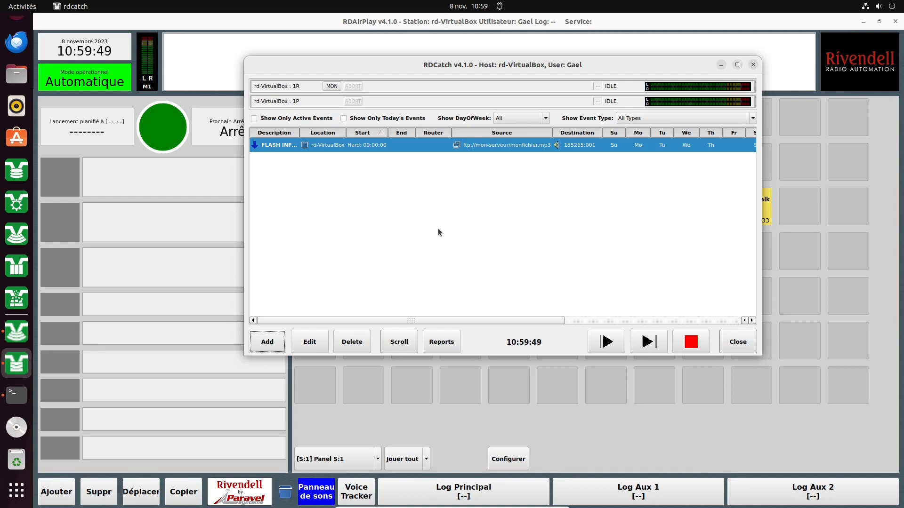
click(739, 342)
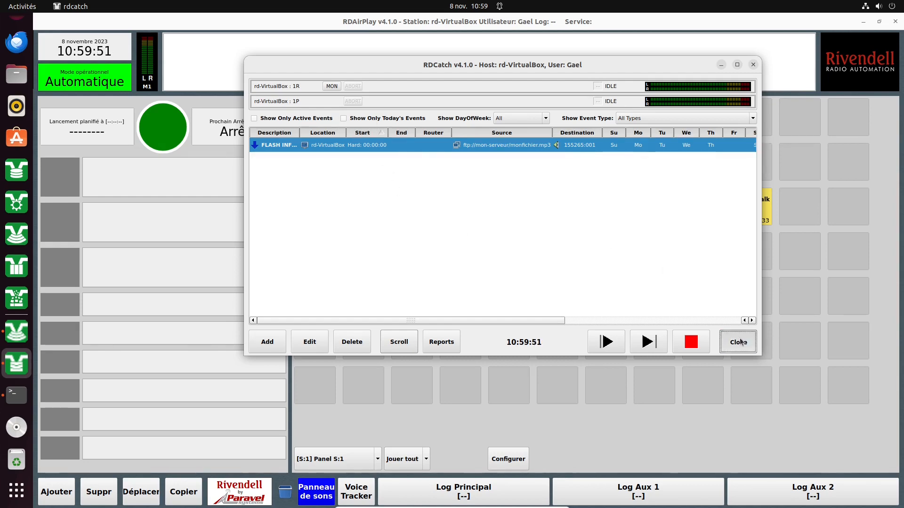